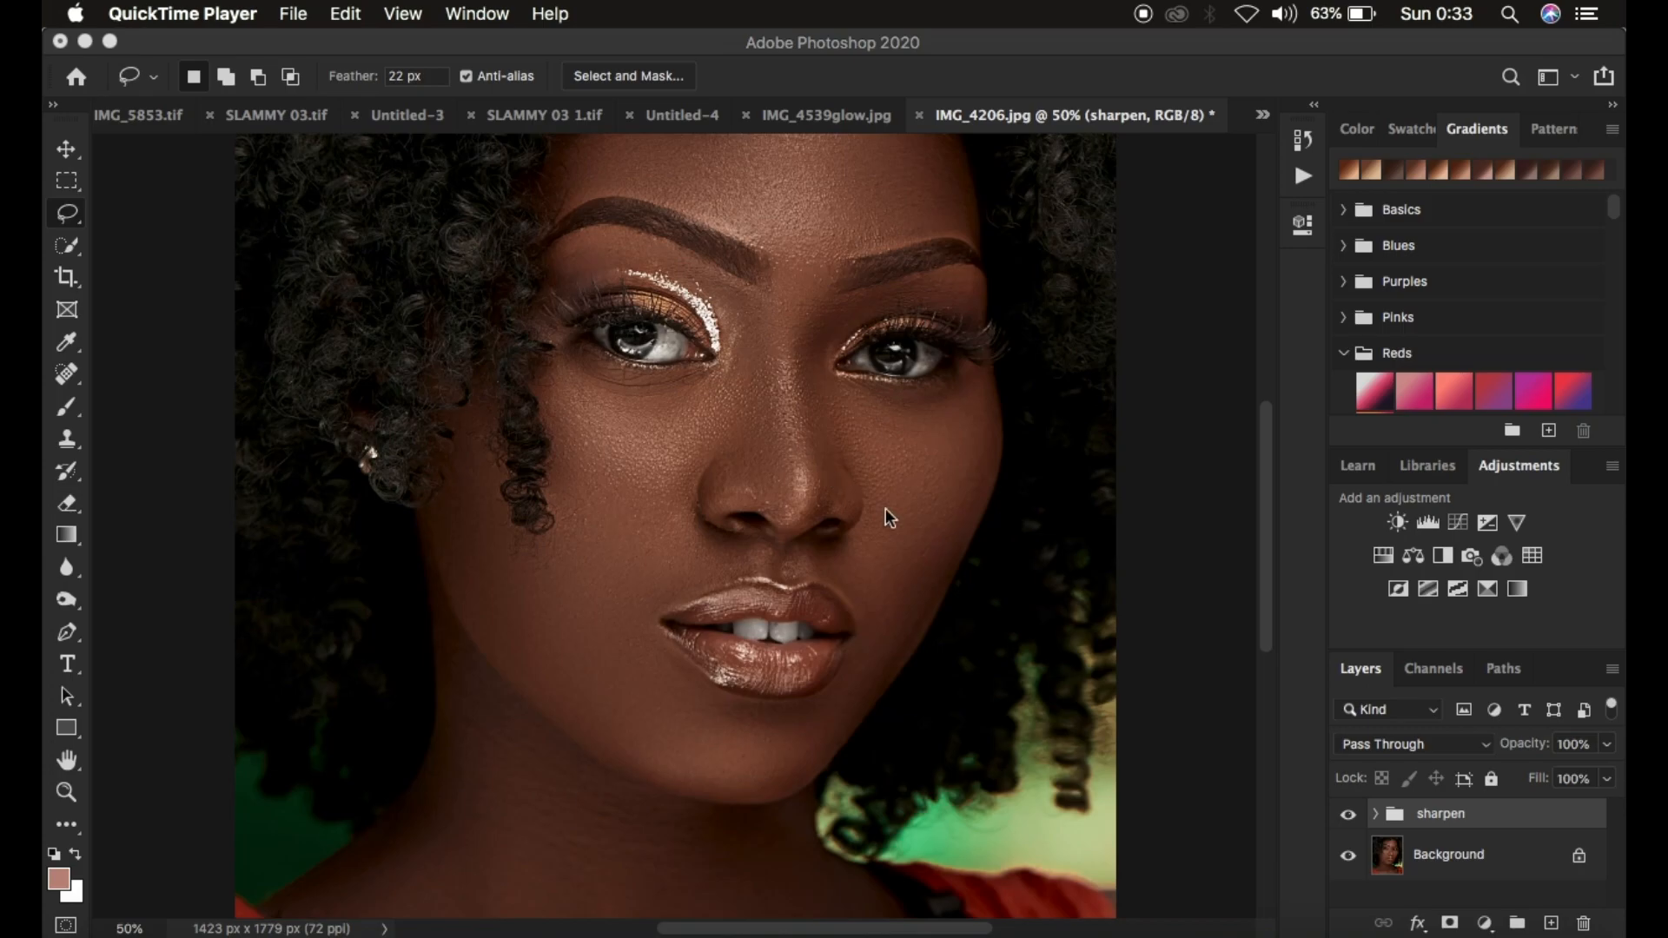
# Toggle the sharpen group's visibility repeatedly to compare the portrait with and without sharpening
pyautogui.click(1347, 814)
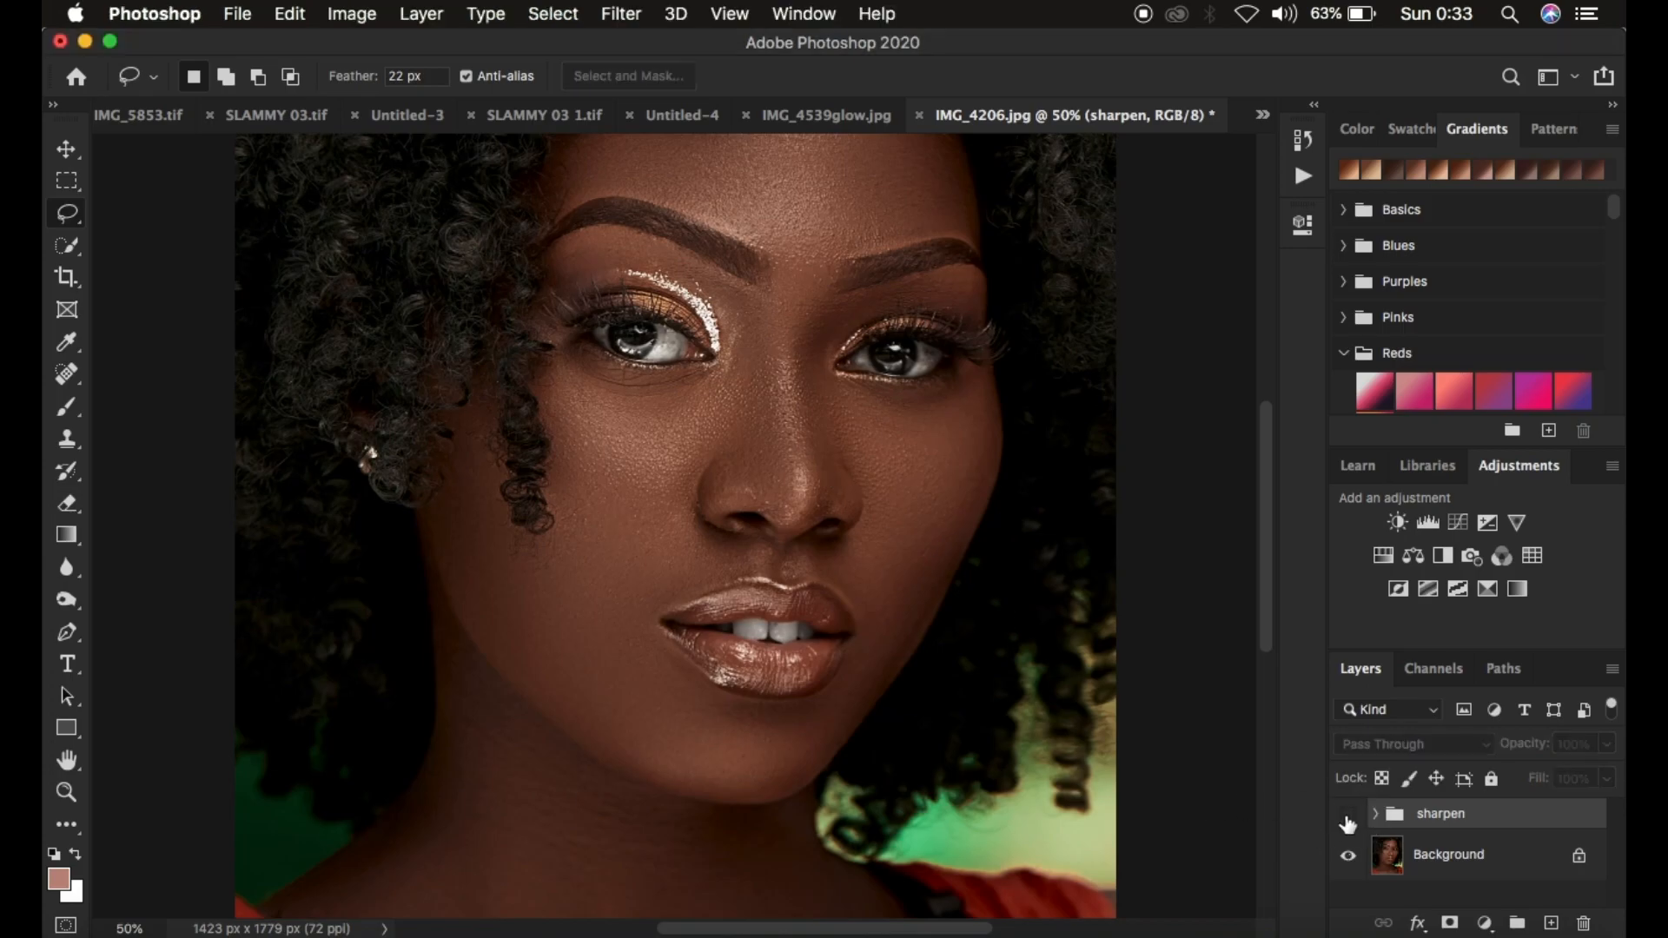
pyautogui.press('super+equal')
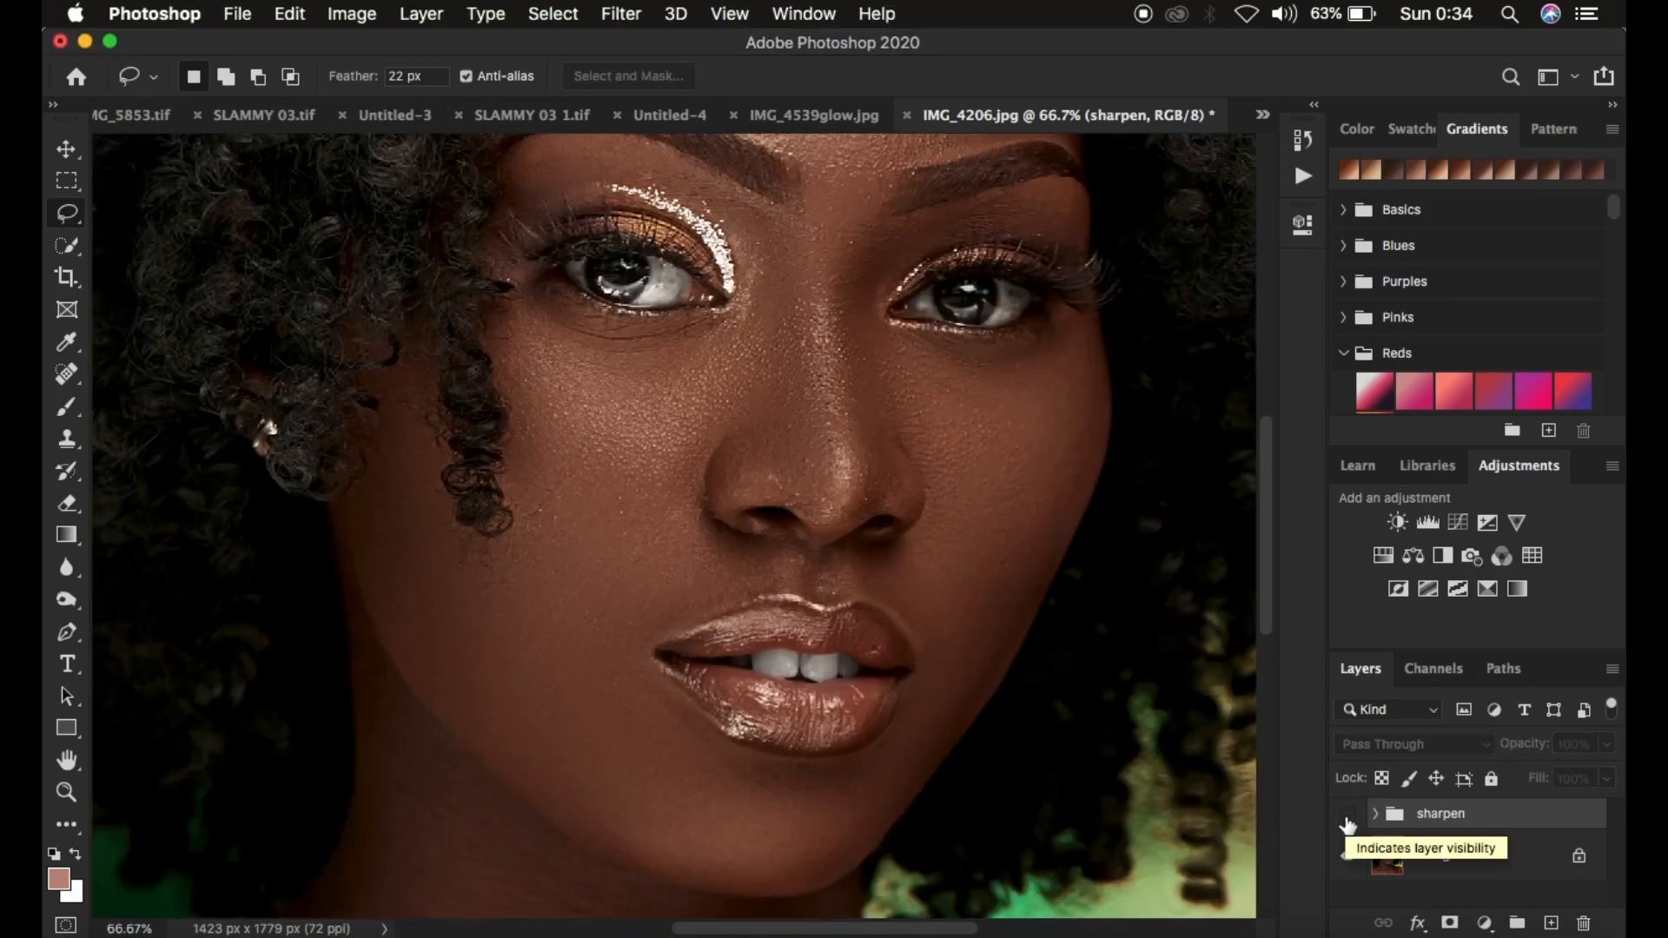
pyautogui.click(1347, 816)
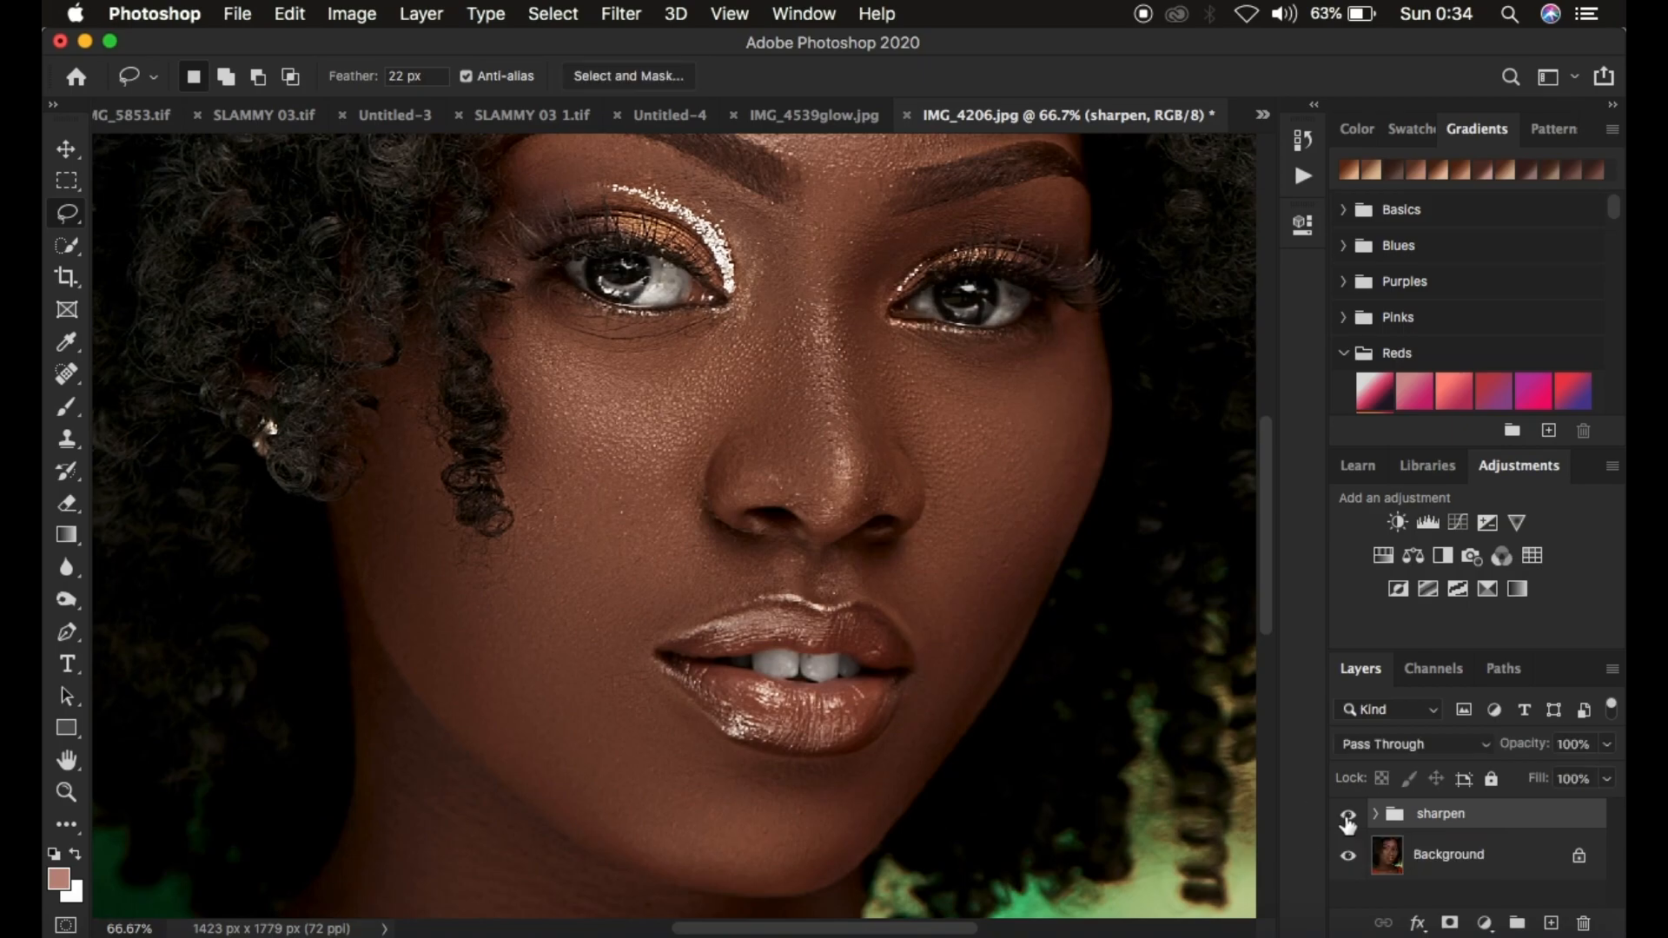
pyautogui.click(1348, 816)
pyautogui.click(1347, 816)
pyautogui.click(1347, 816)
pyautogui.click(1347, 817)
pyautogui.click(1347, 816)
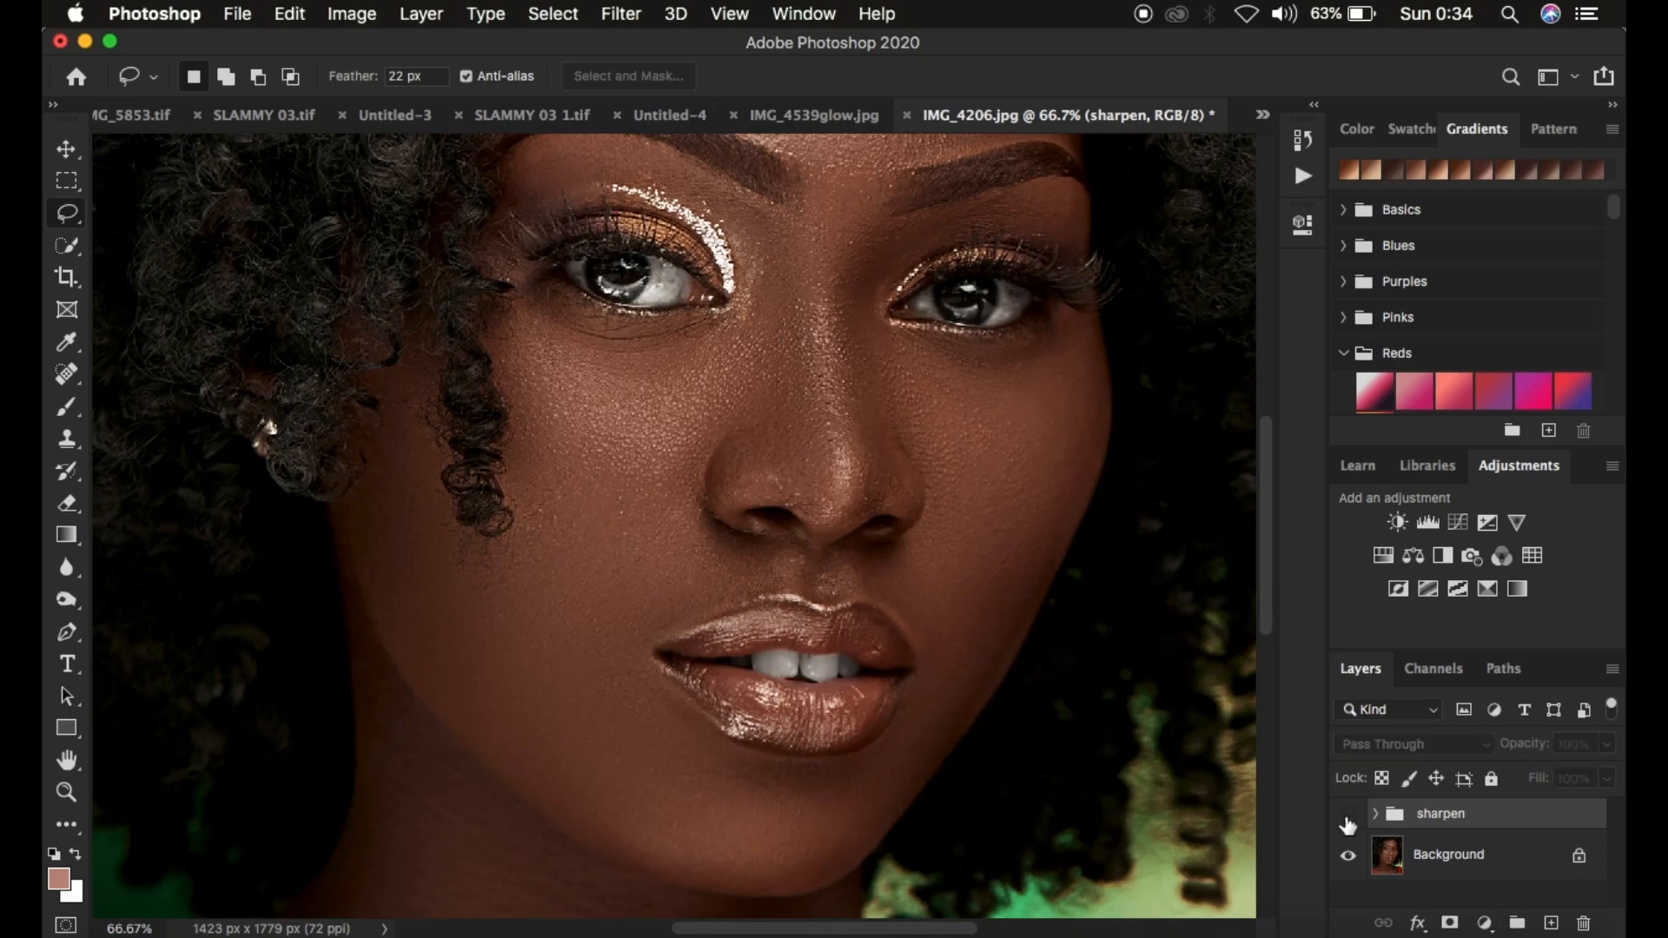
pyautogui.click(1347, 817)
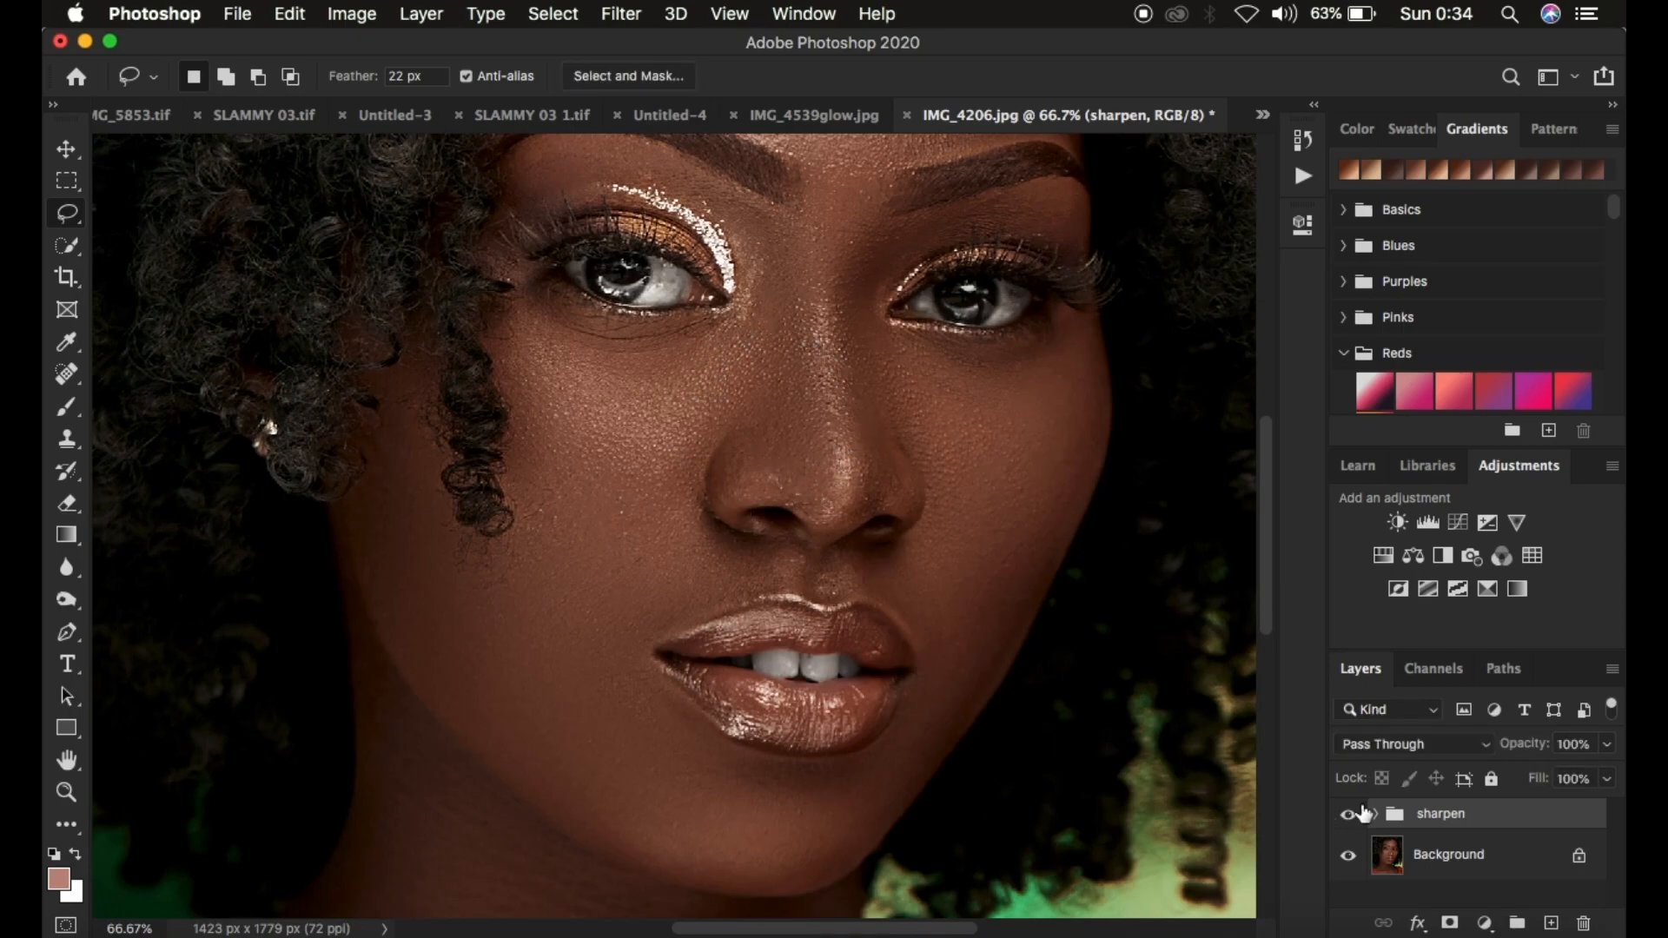
pyautogui.click(1347, 814)
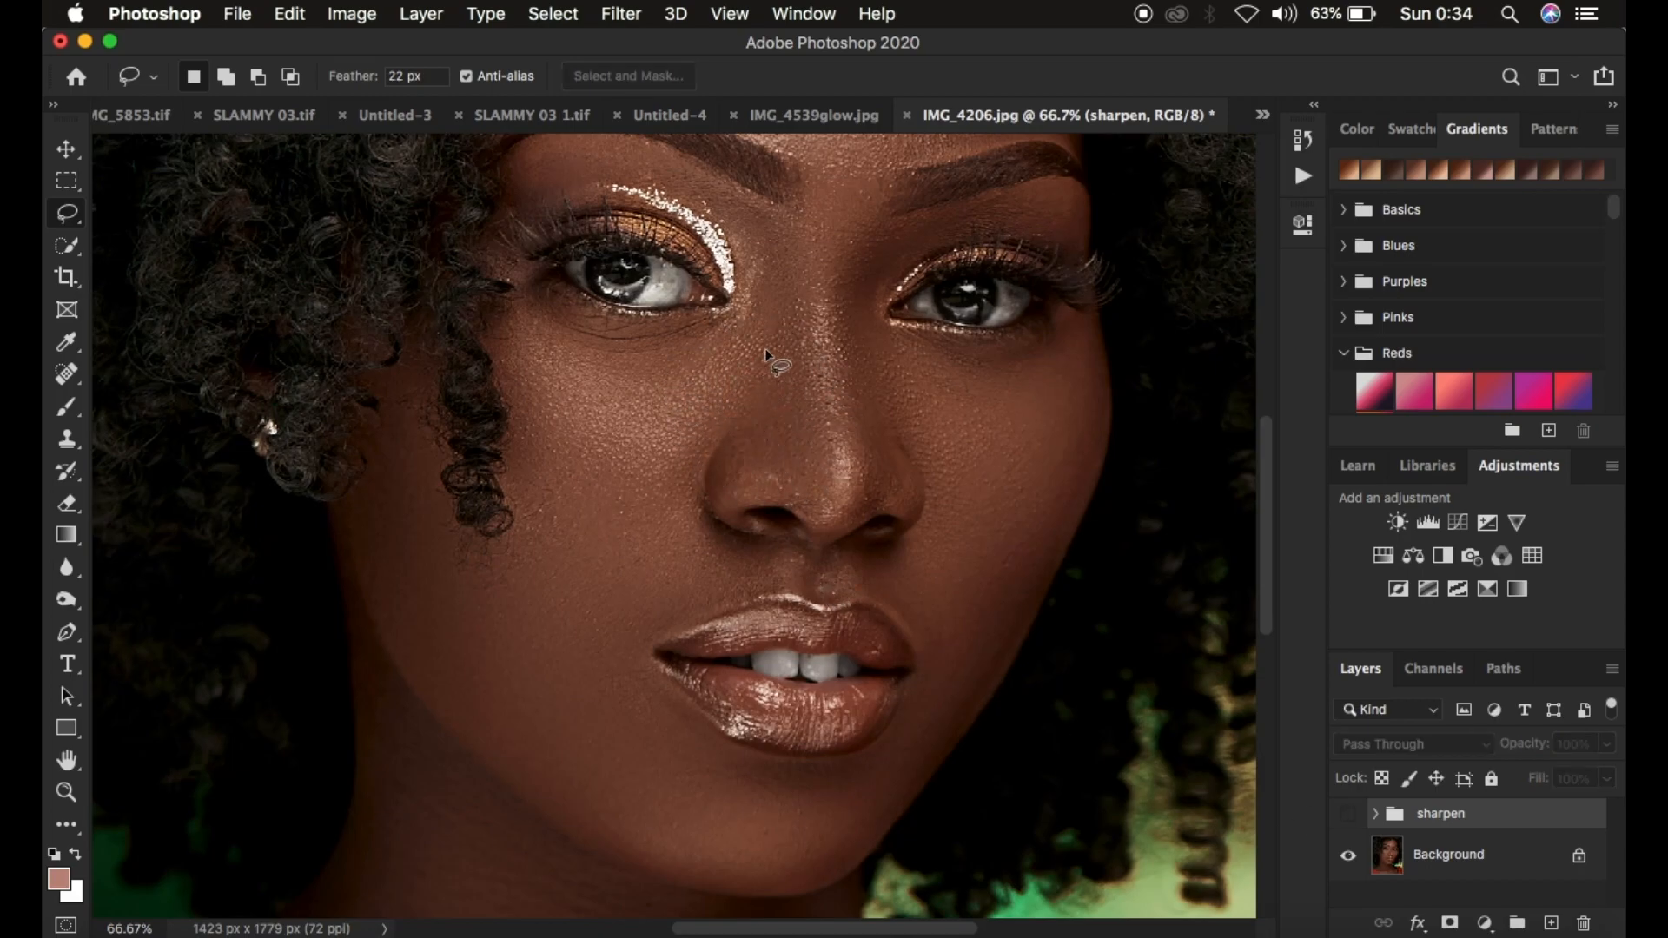
pyautogui.click(1348, 814)
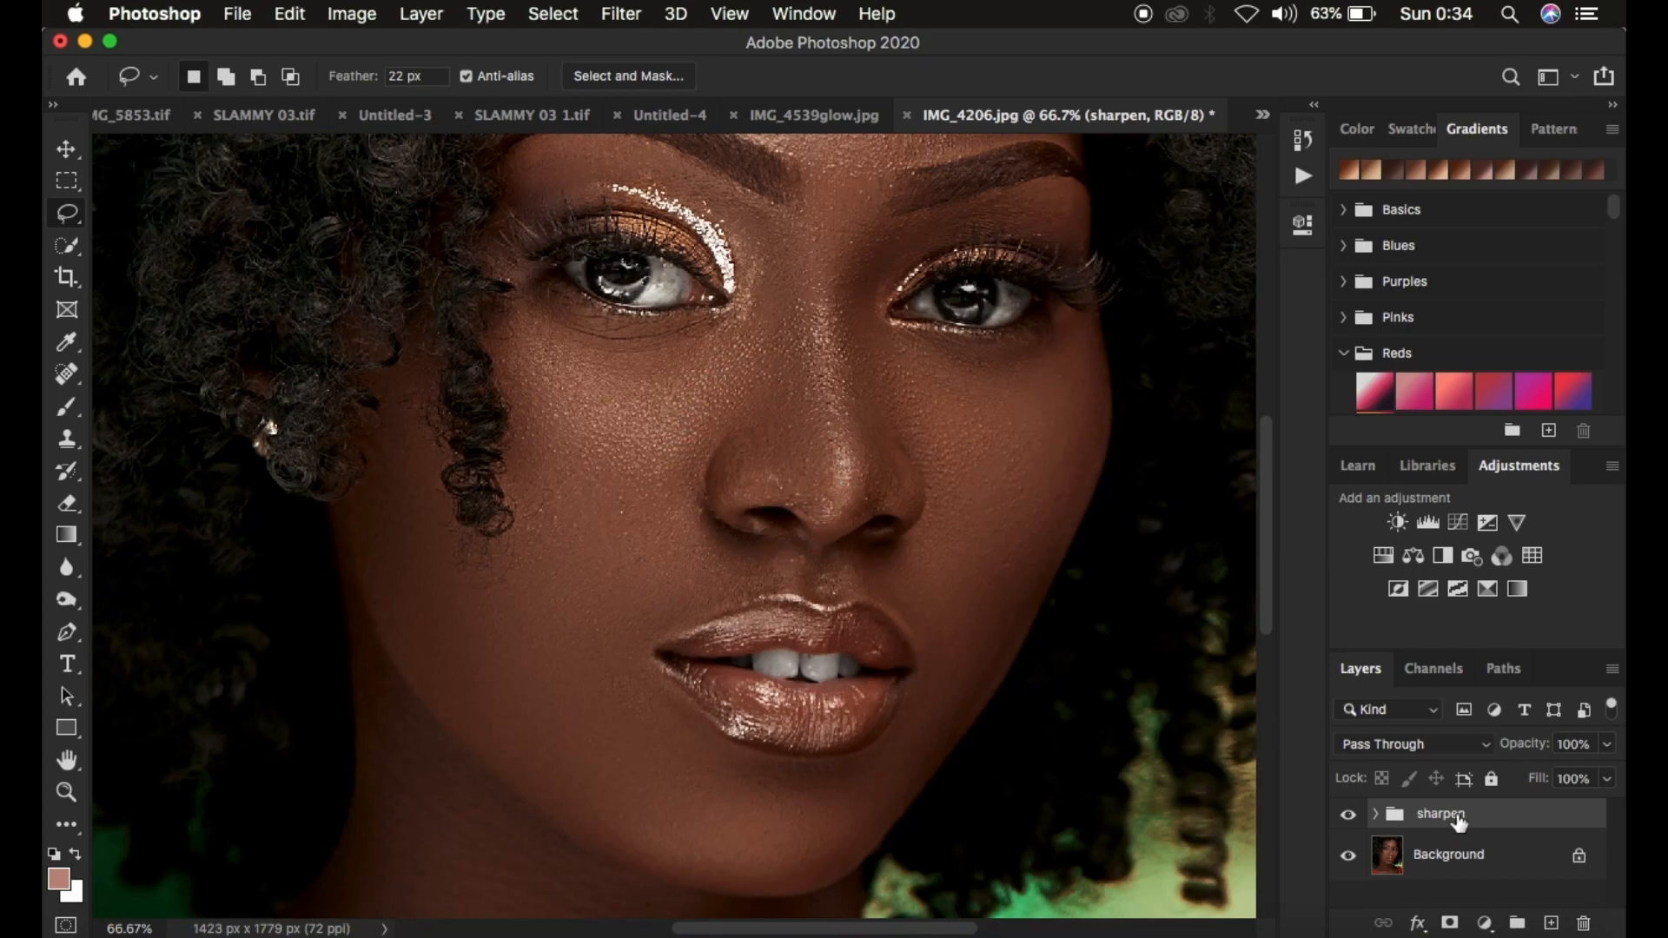
# Delete the sharpen group
pyautogui.press('BackSpace')
pyautogui.press('super+minus')
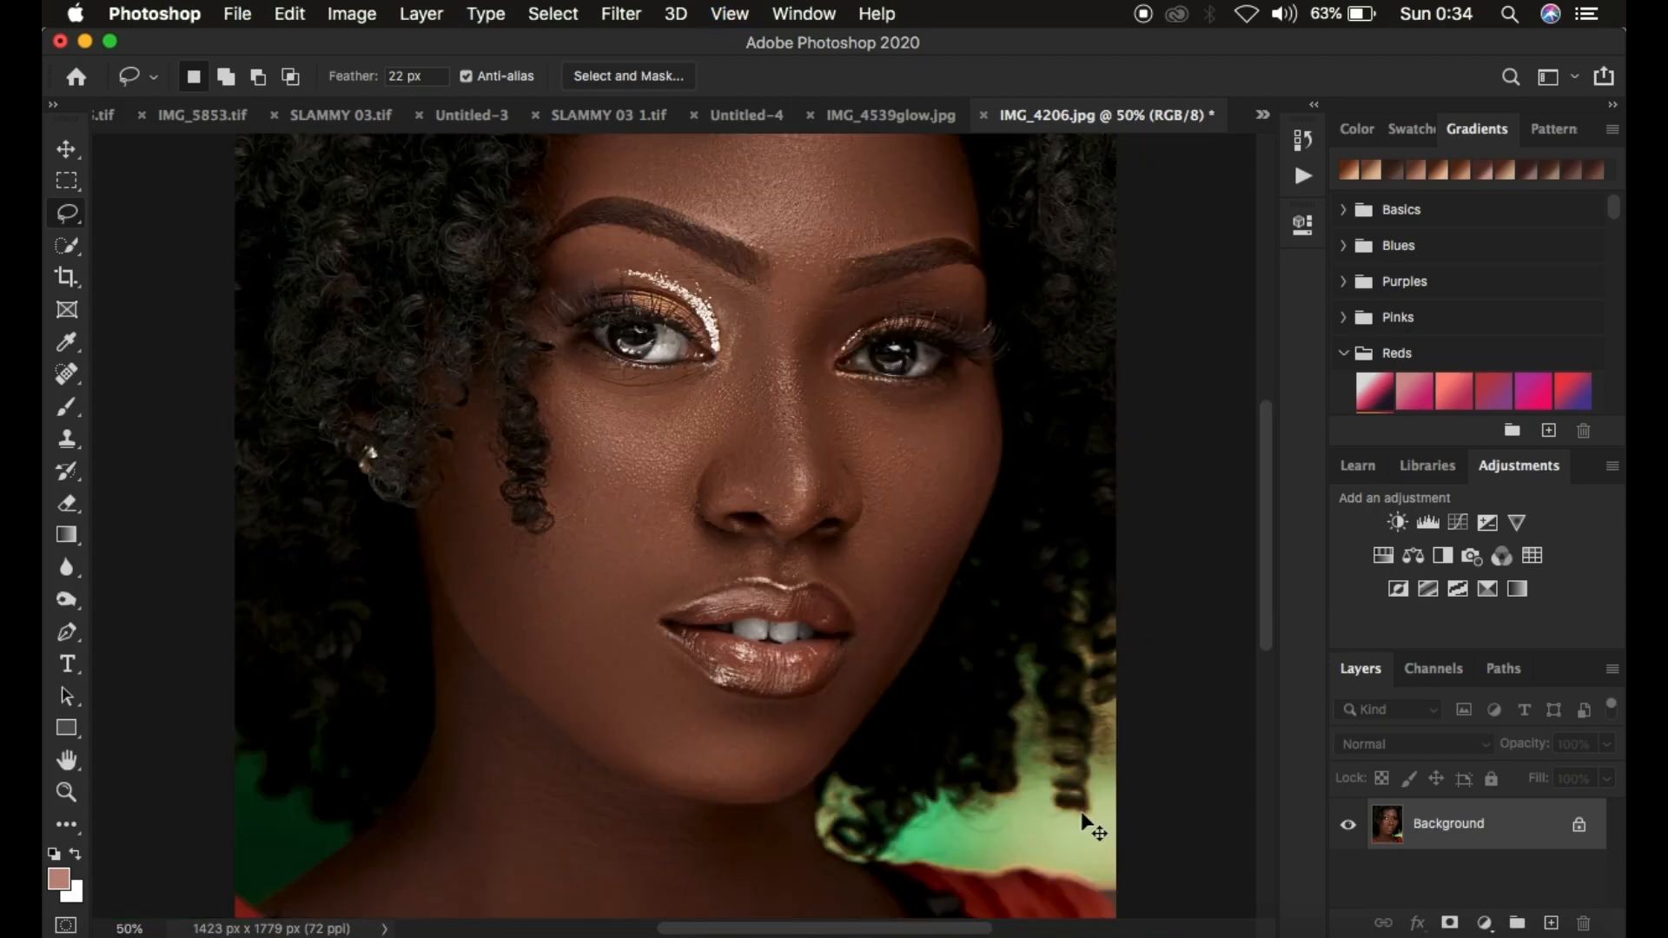
pyautogui.press('super+minus')
pyautogui.press('super+minus')
pyautogui.press('super+plus')
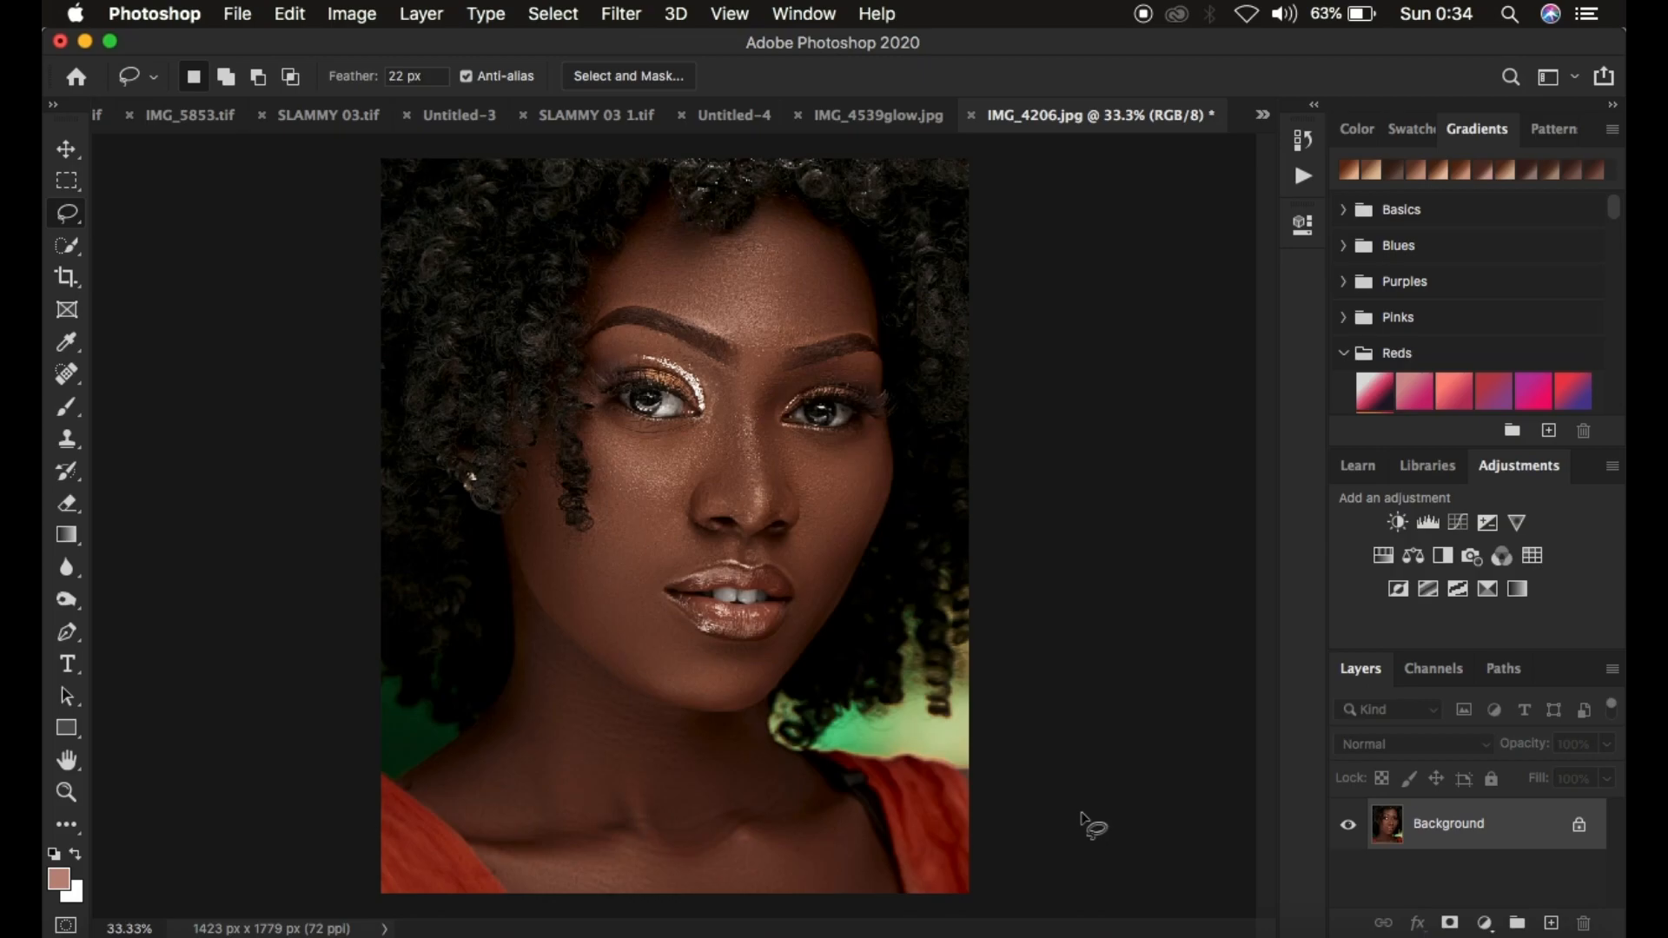
pyautogui.press('super+plus')
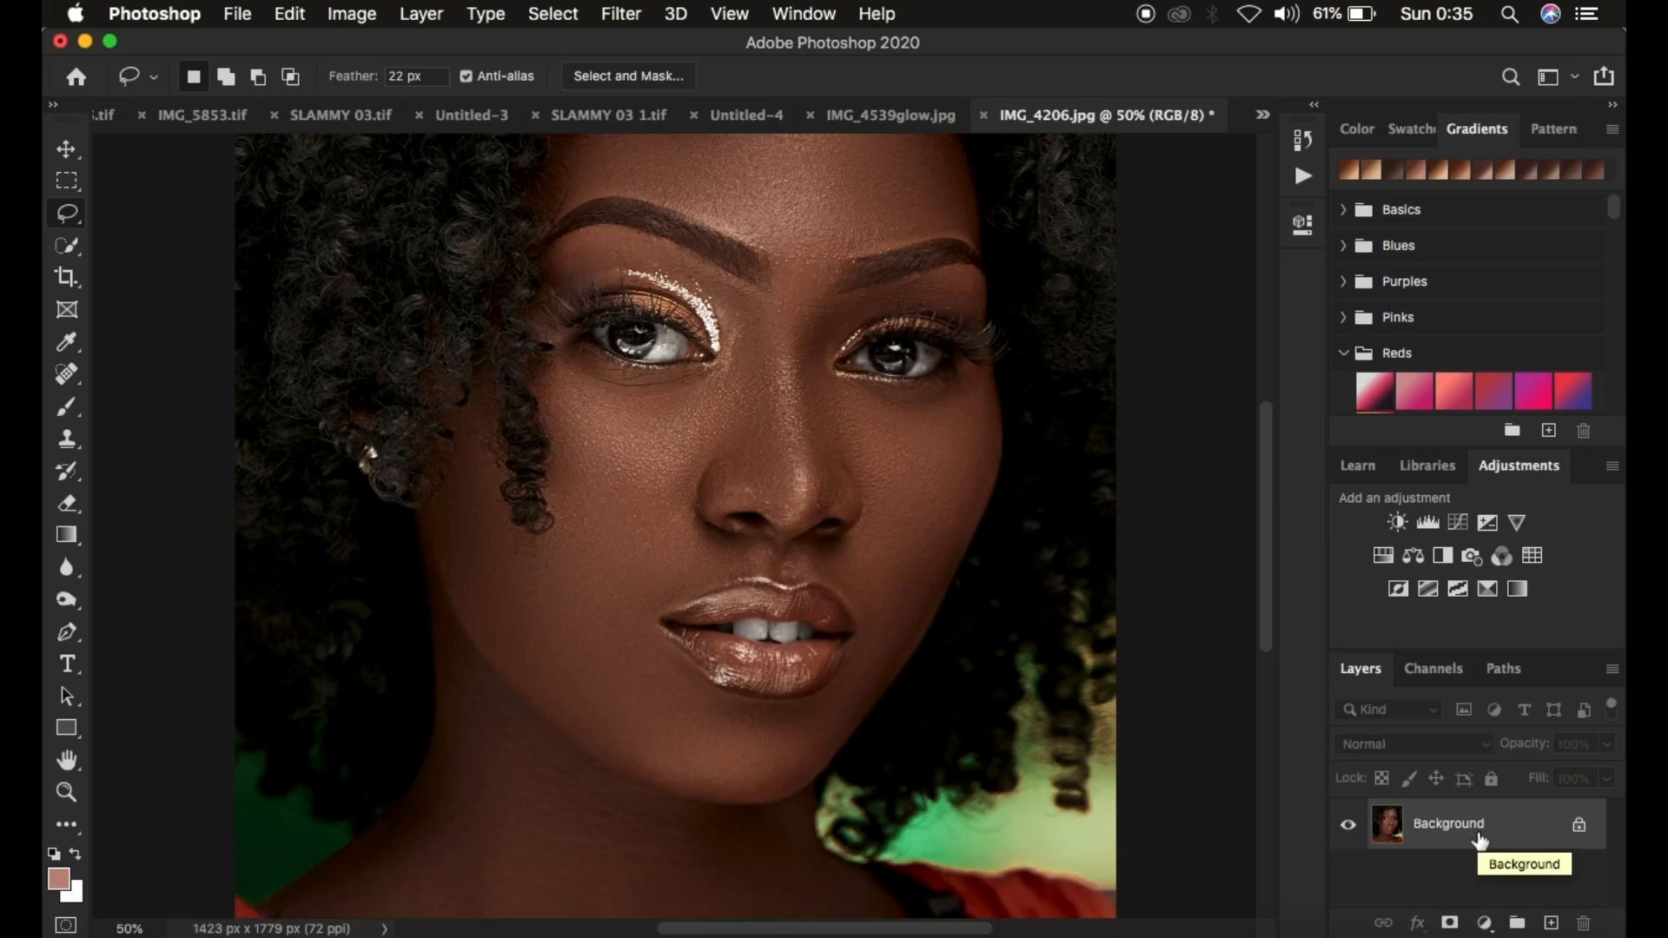
# Duplicate the Background layer and convert the copy to a smart object
pyautogui.press('super+j')
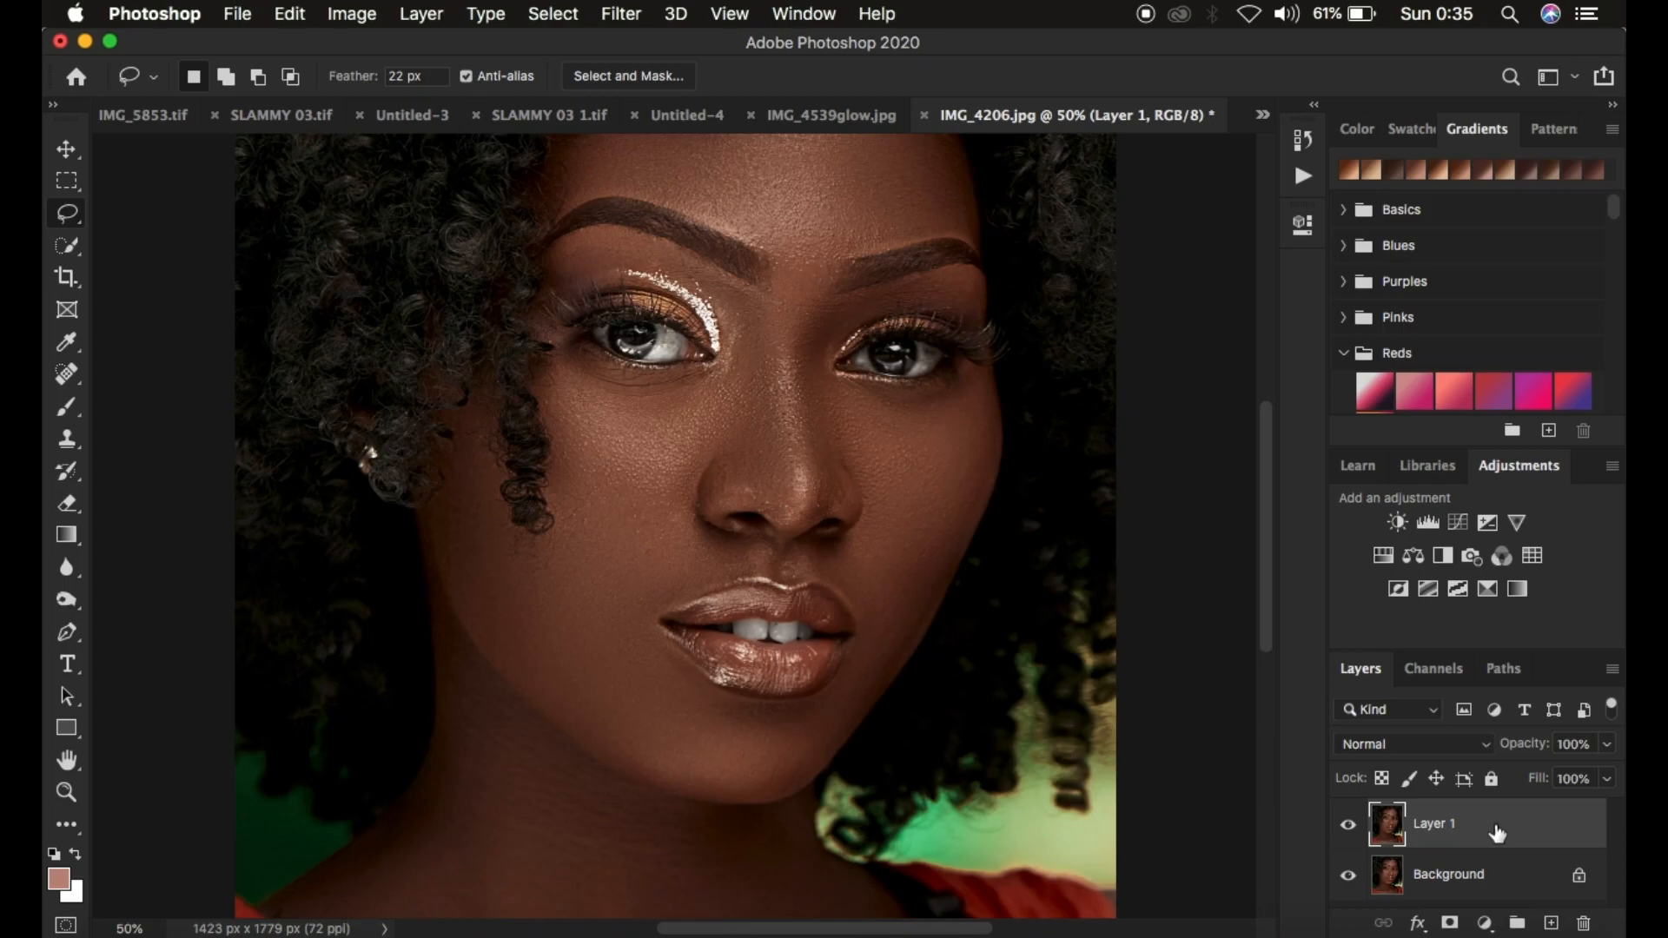
pyautogui.click(622, 11)
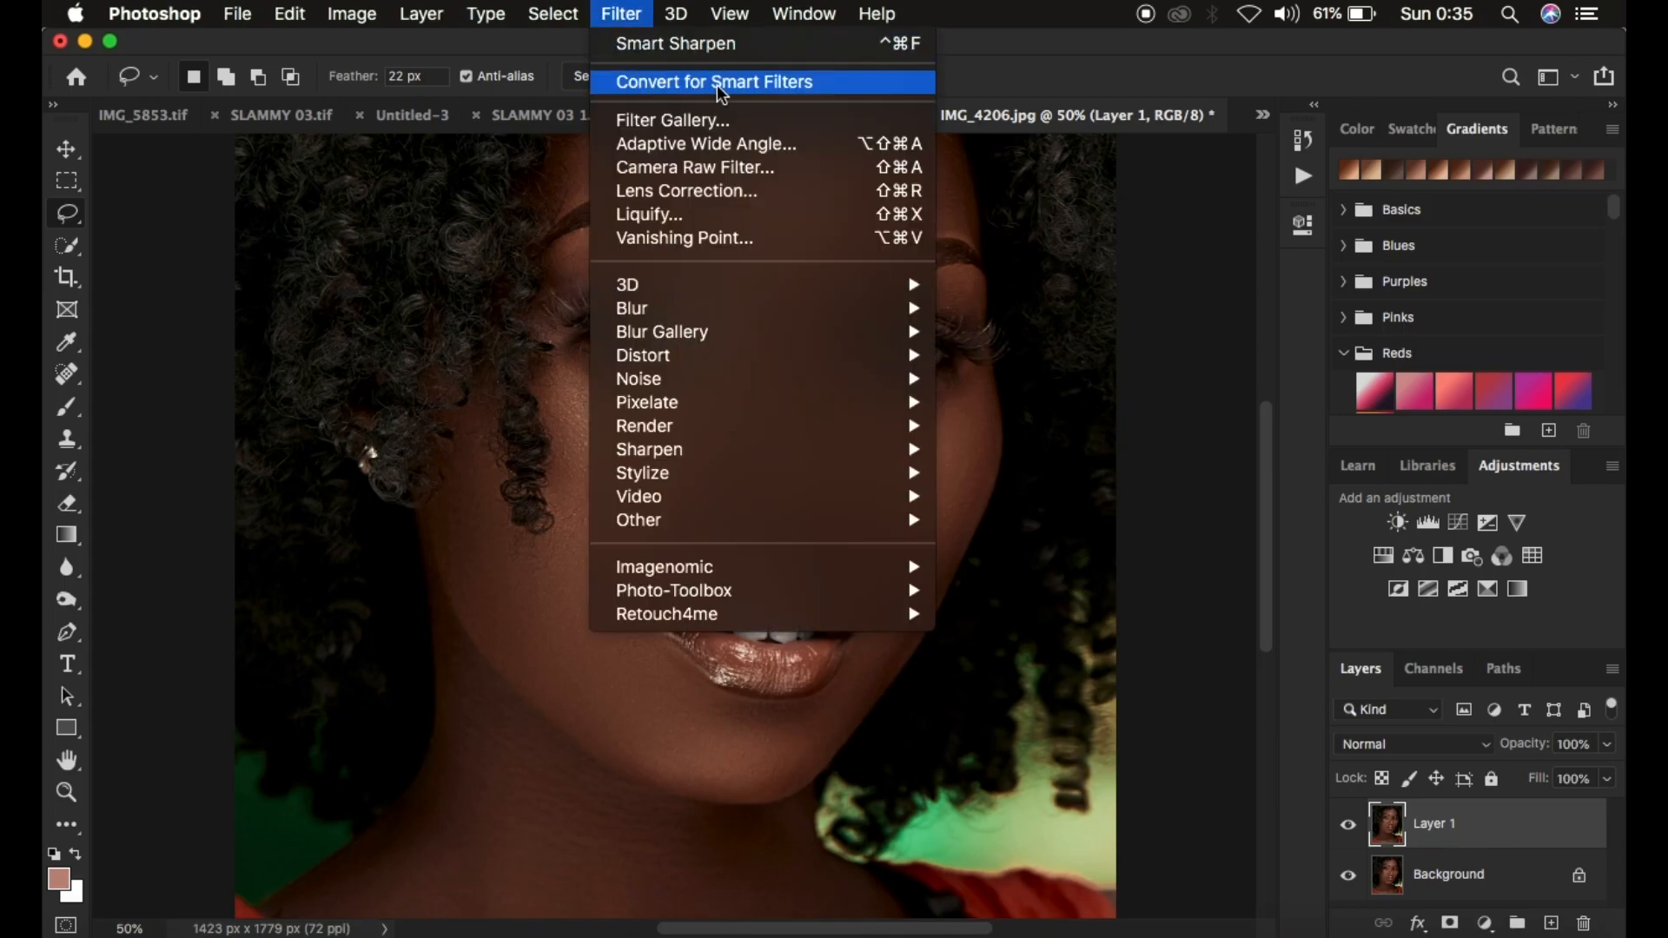
pyautogui.click(621, 10)
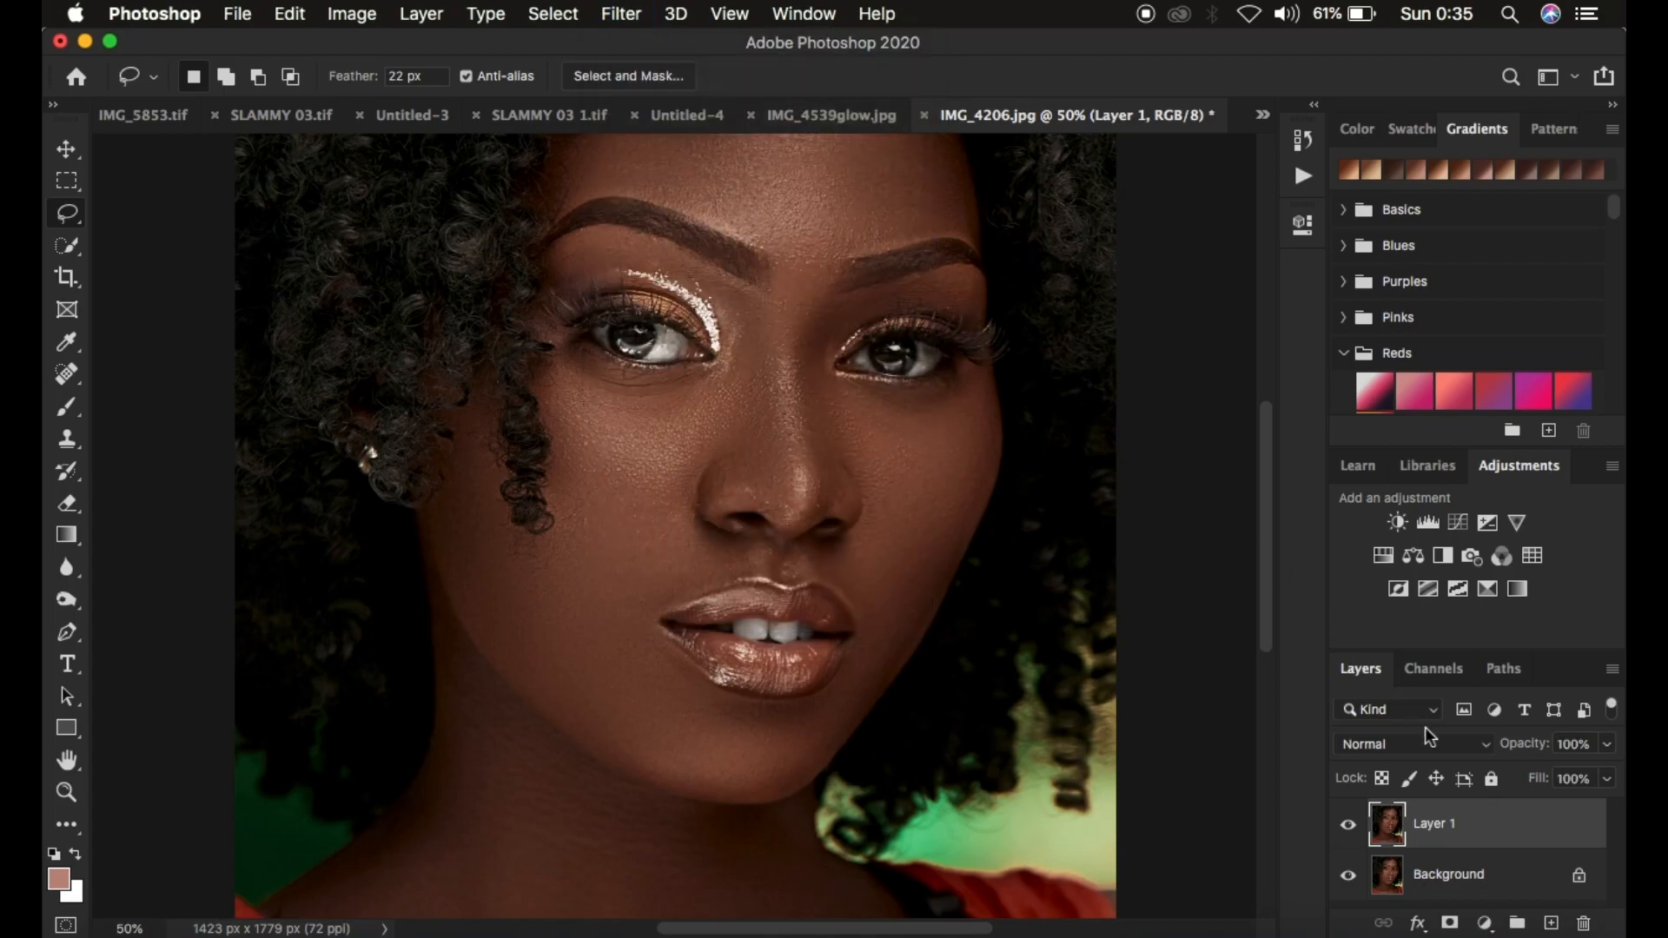
pyautogui.rightClick(1511, 826)
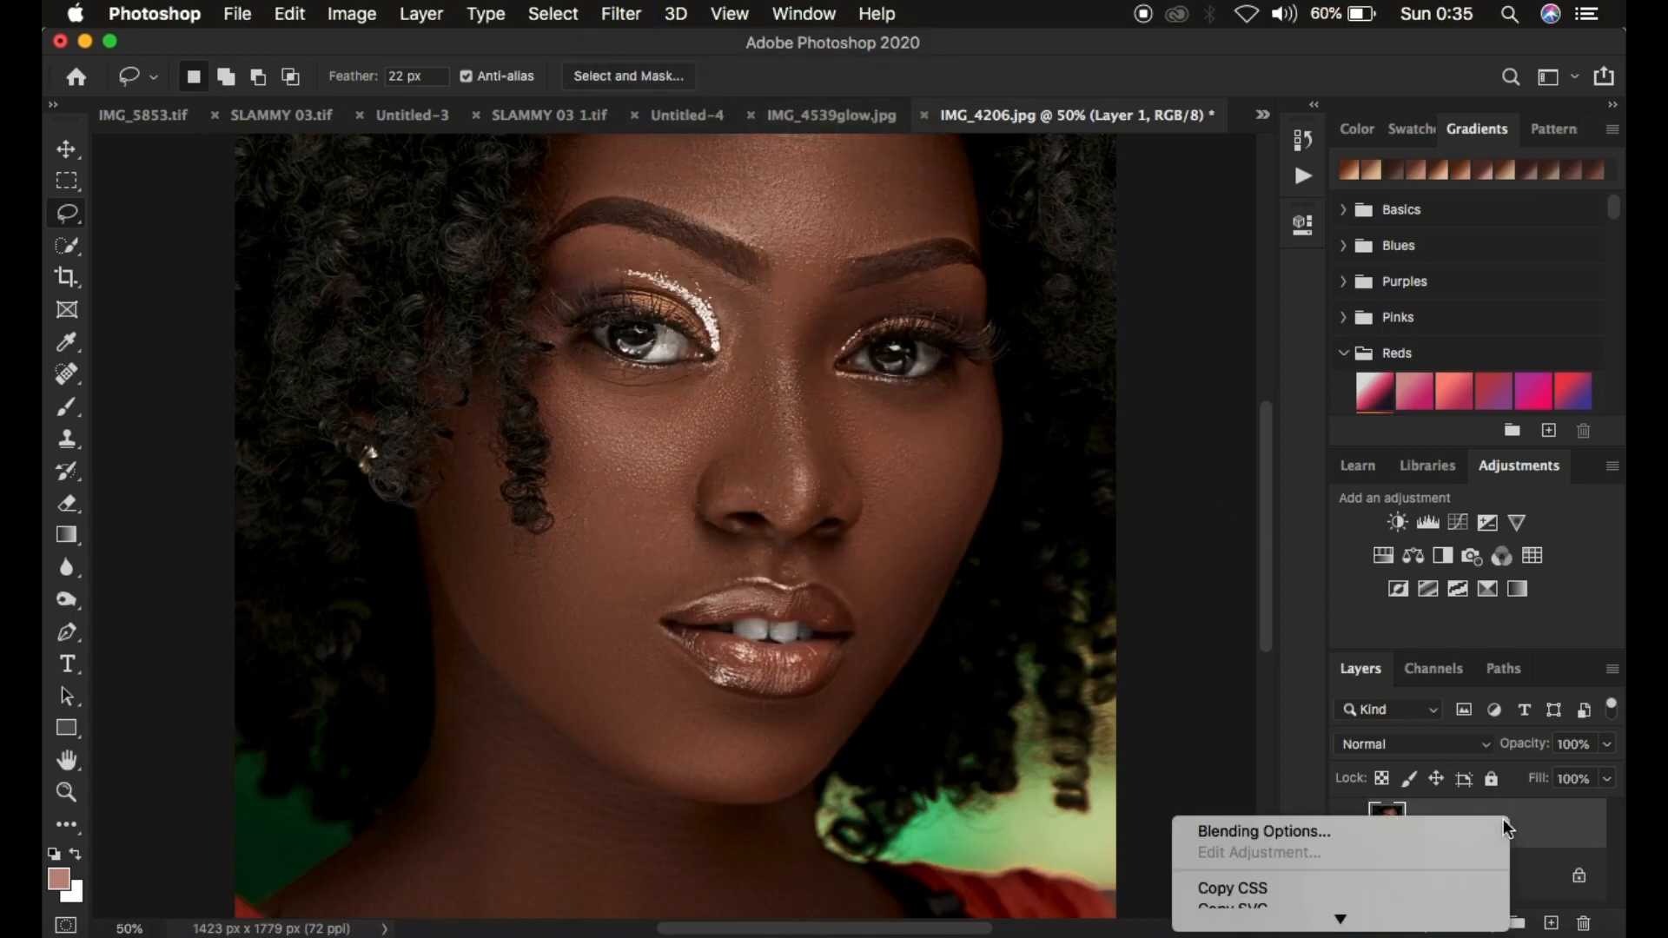
pyautogui.moveTo(1365, 922)
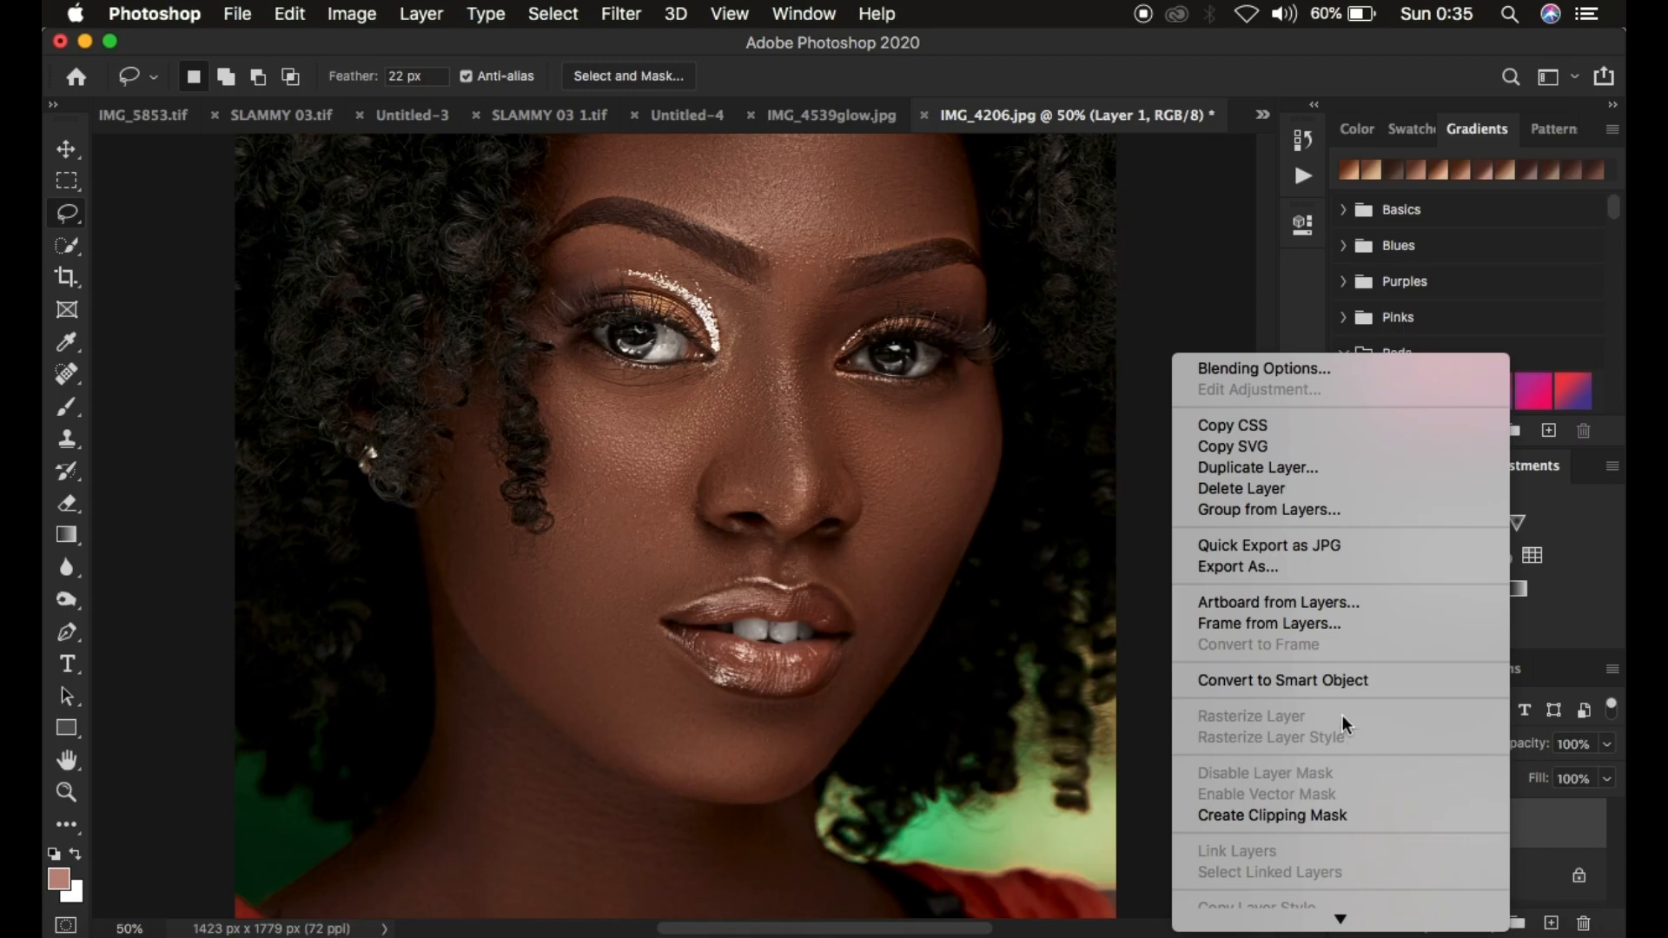
pyautogui.click(1332, 681)
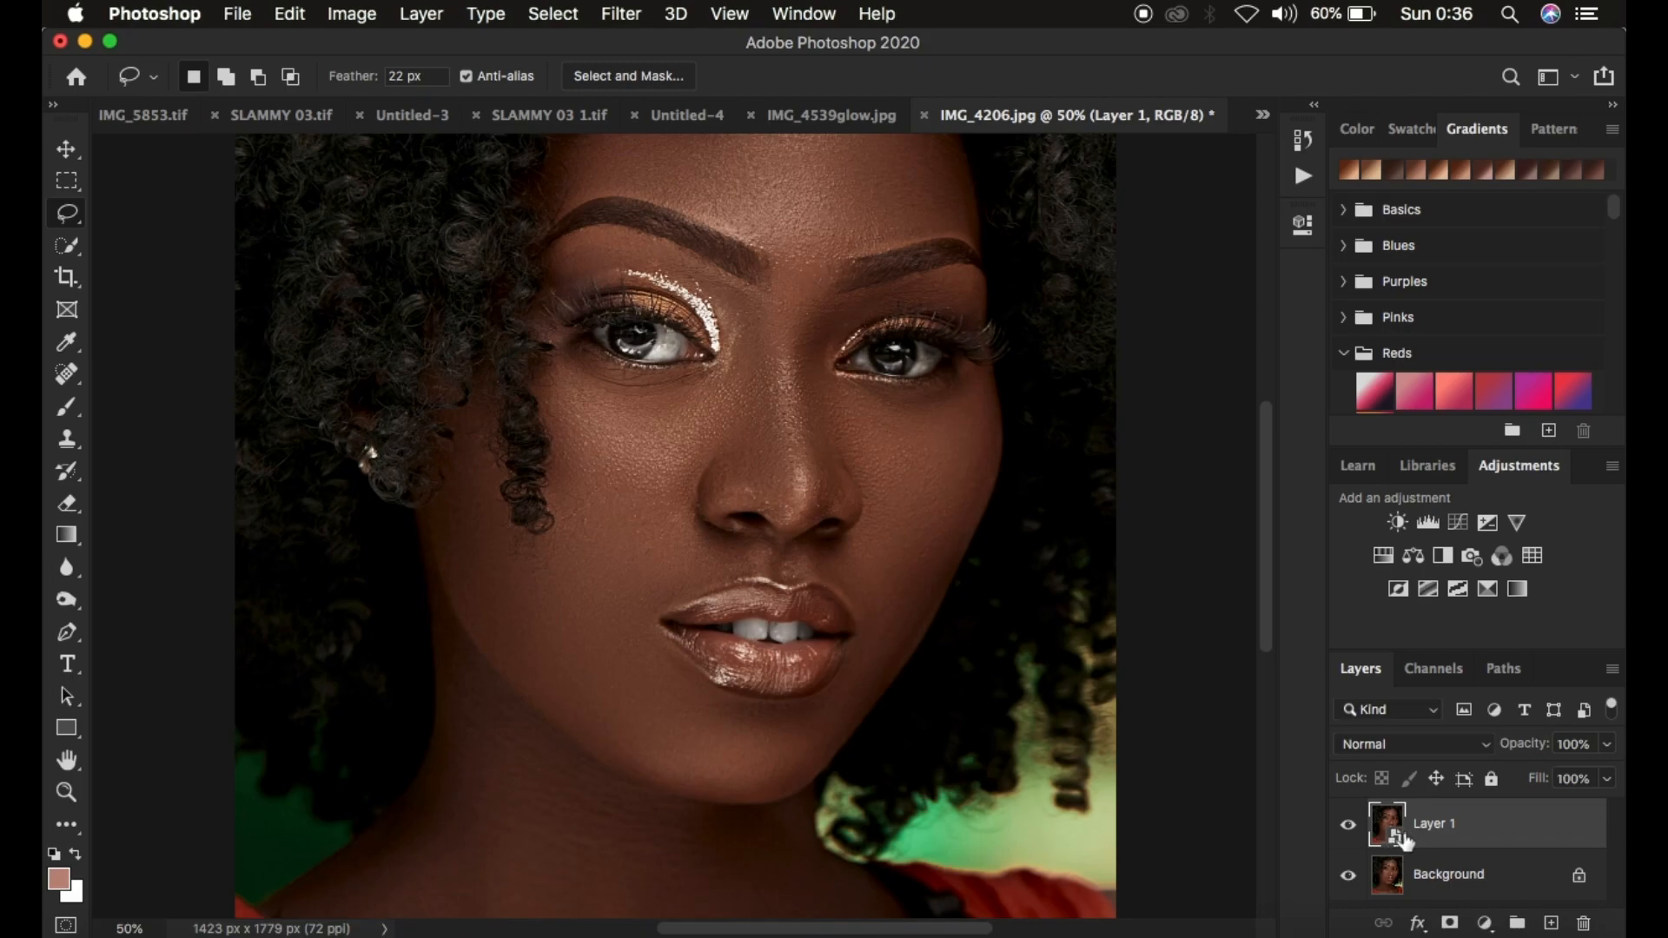
# Open Smart Sharpen on the smart object and reset Amount, Radius and Reduce Noise to 0
pyautogui.click(621, 12)
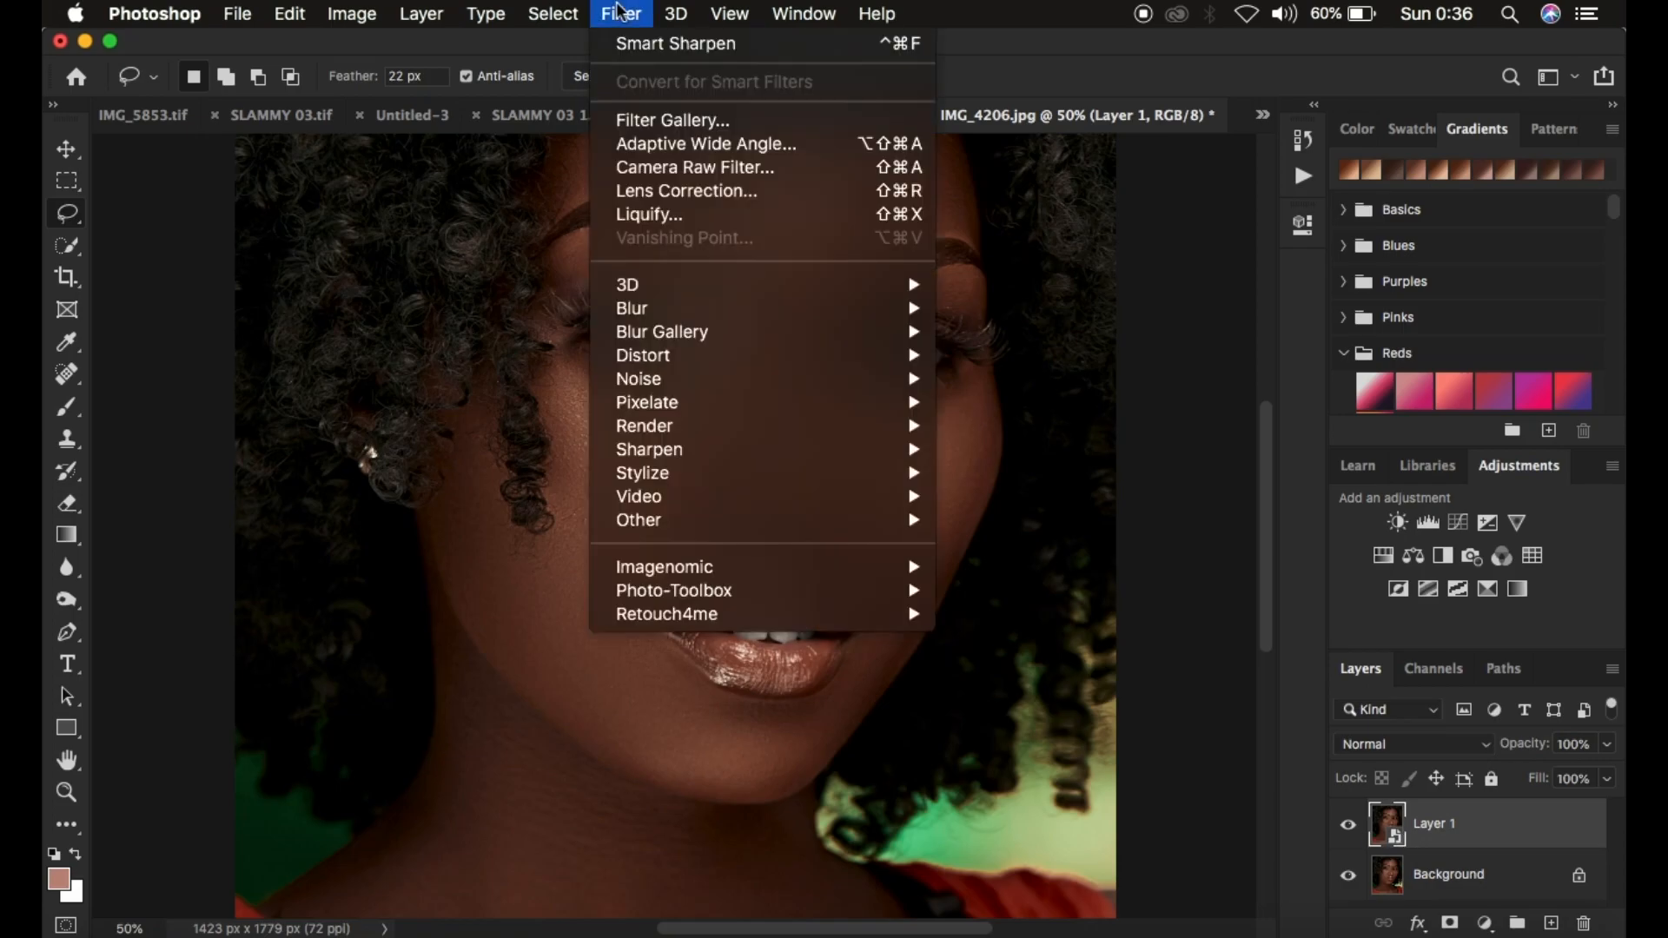
pyautogui.moveTo(699, 456)
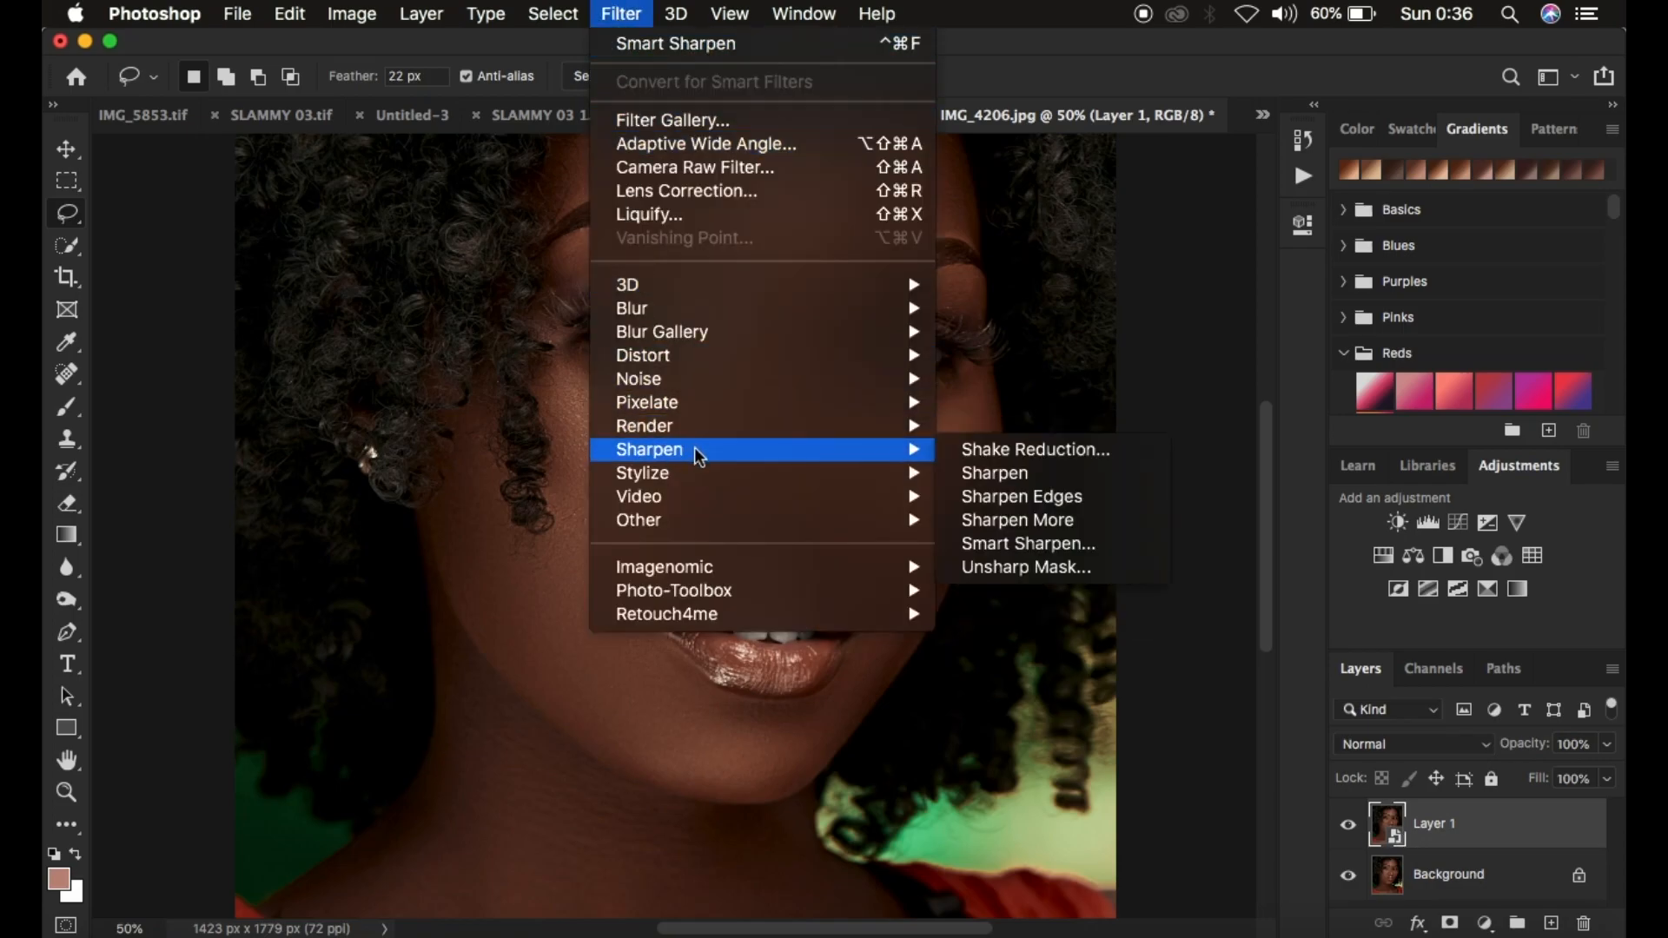
pyautogui.click(1040, 547)
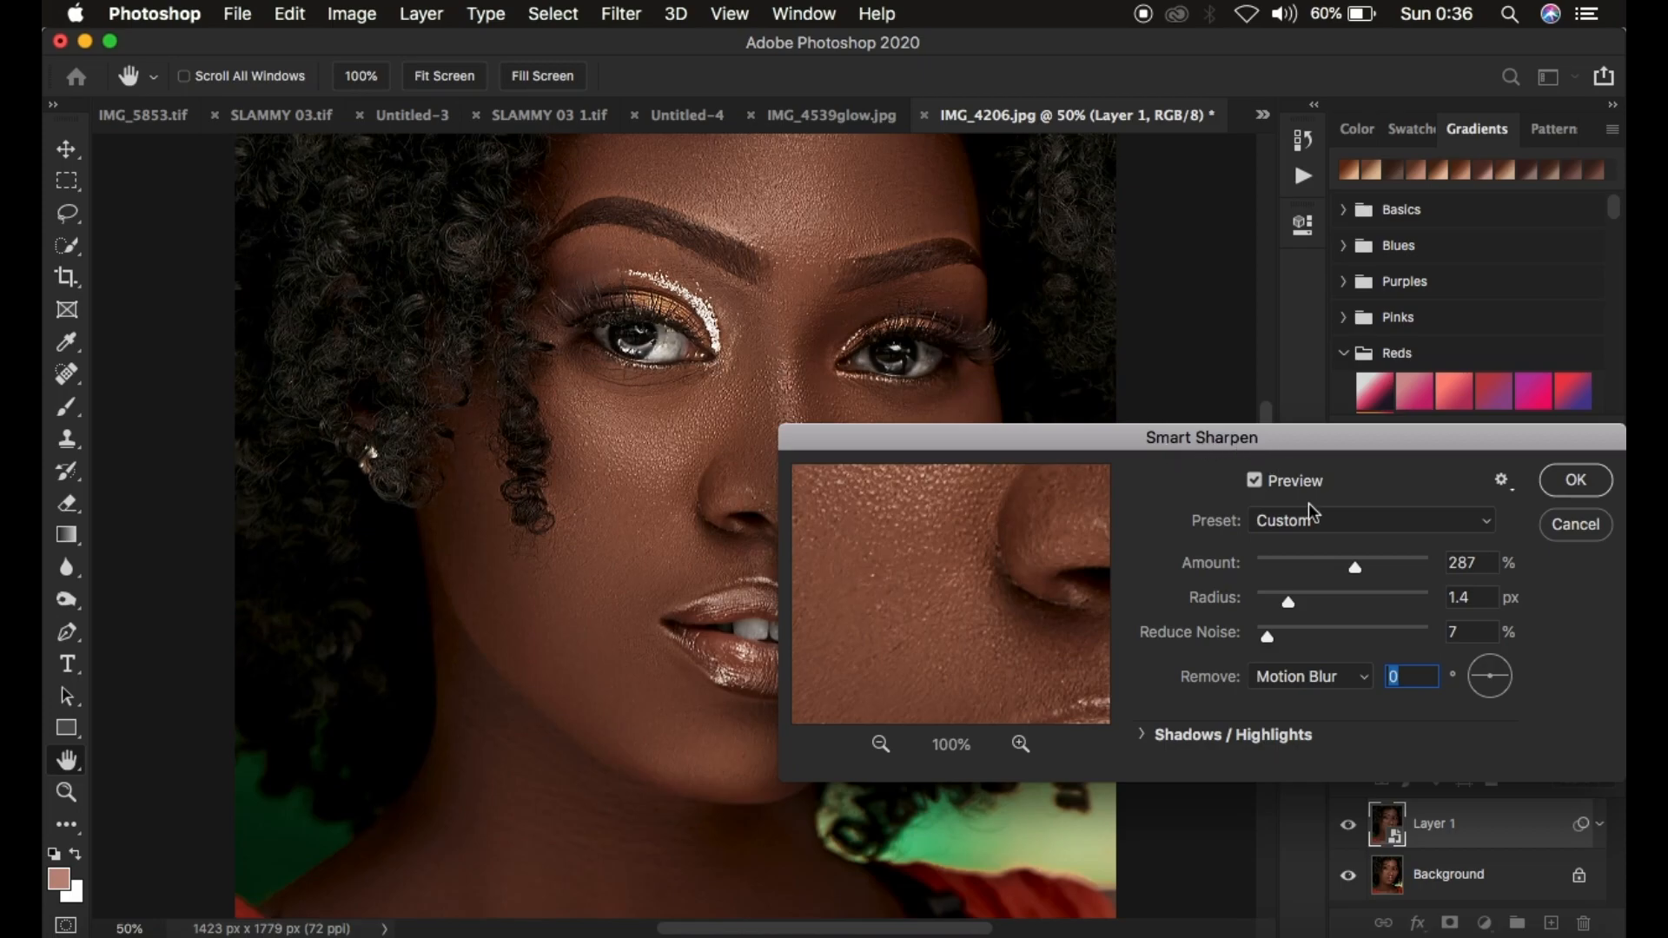
pyautogui.moveTo(1351, 564); pyautogui.dragTo(1178, 569)
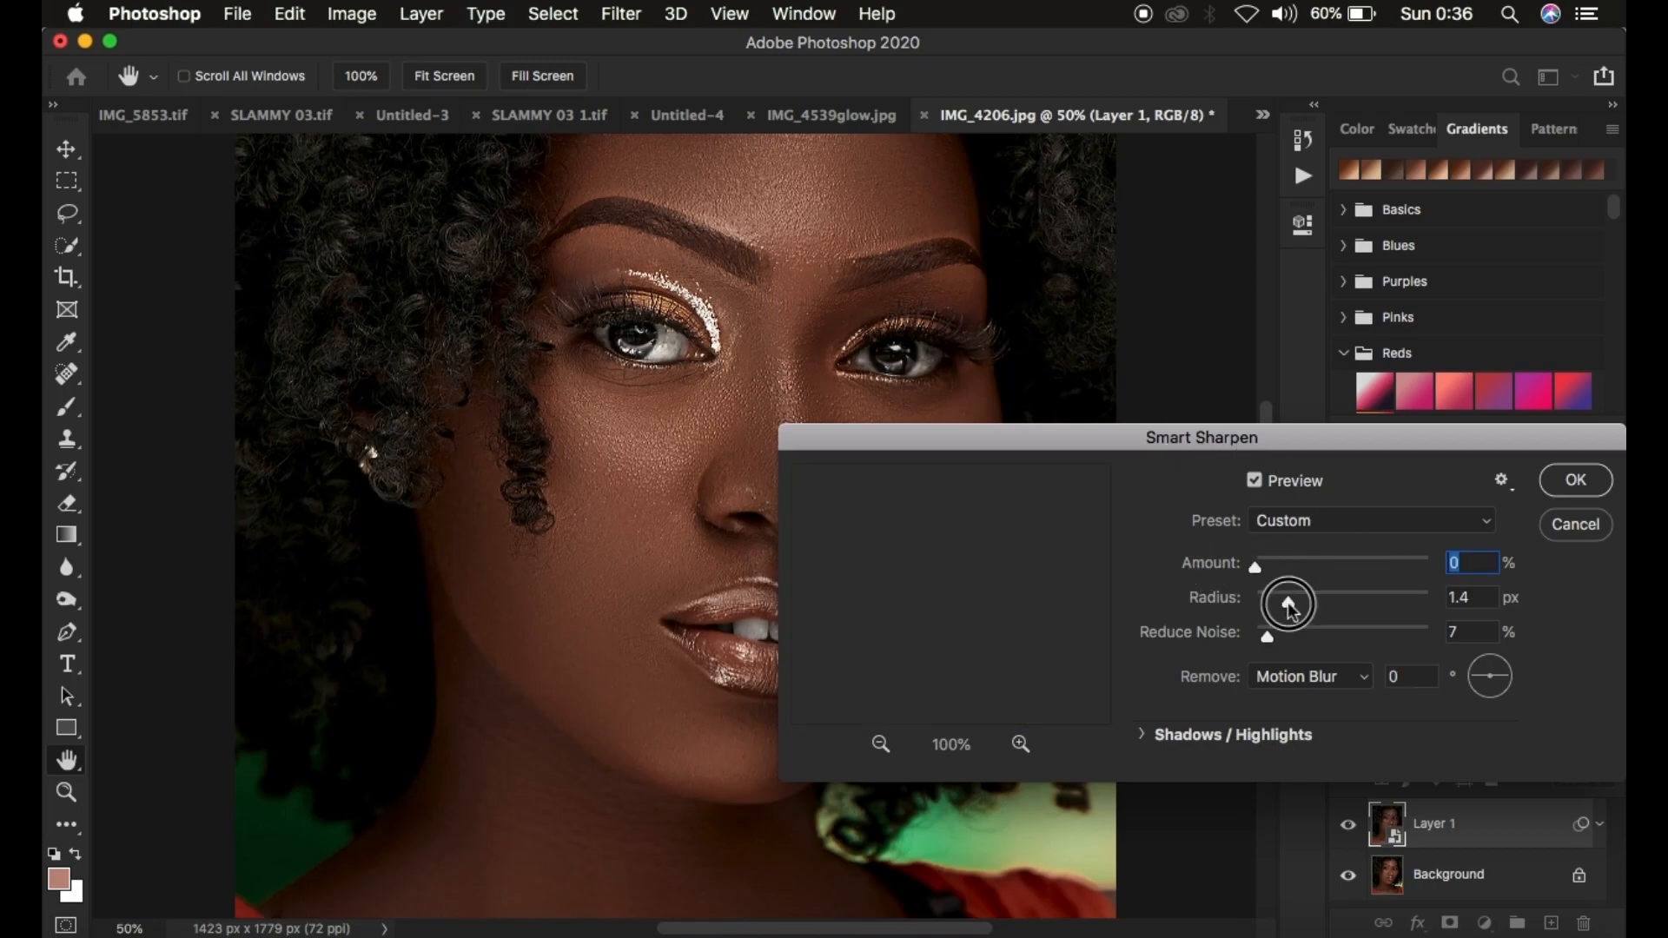
pyautogui.moveTo(1286, 600); pyautogui.dragTo(1220, 643)
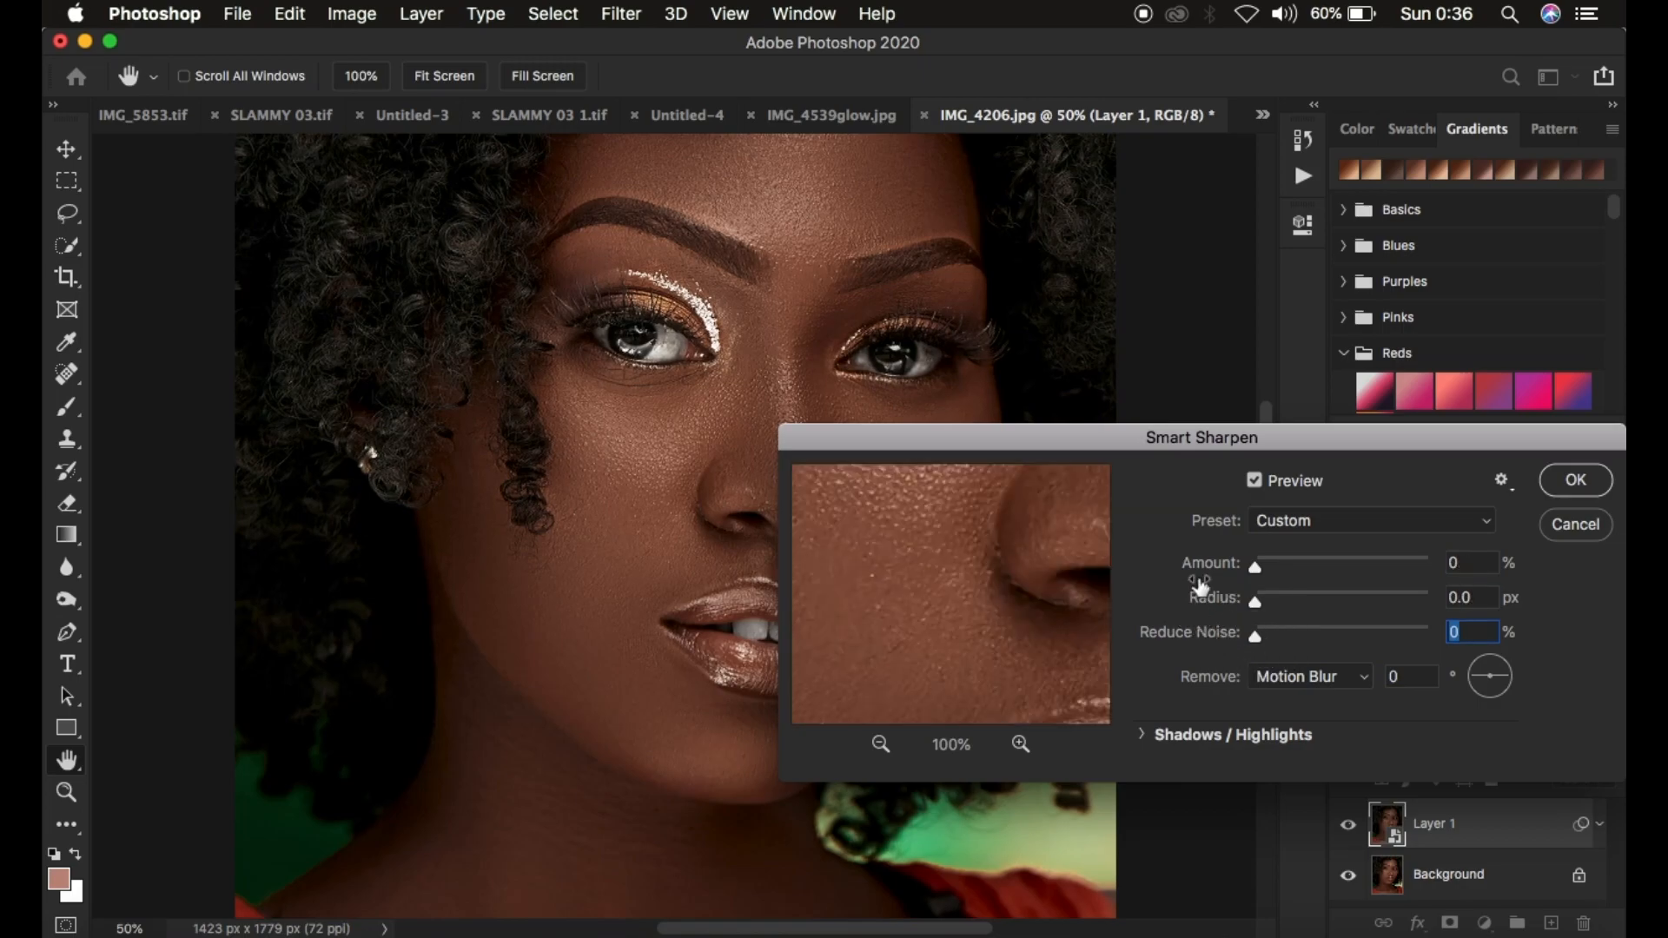
pyautogui.moveTo(1268, 441); pyautogui.dragTo(1219, 175)
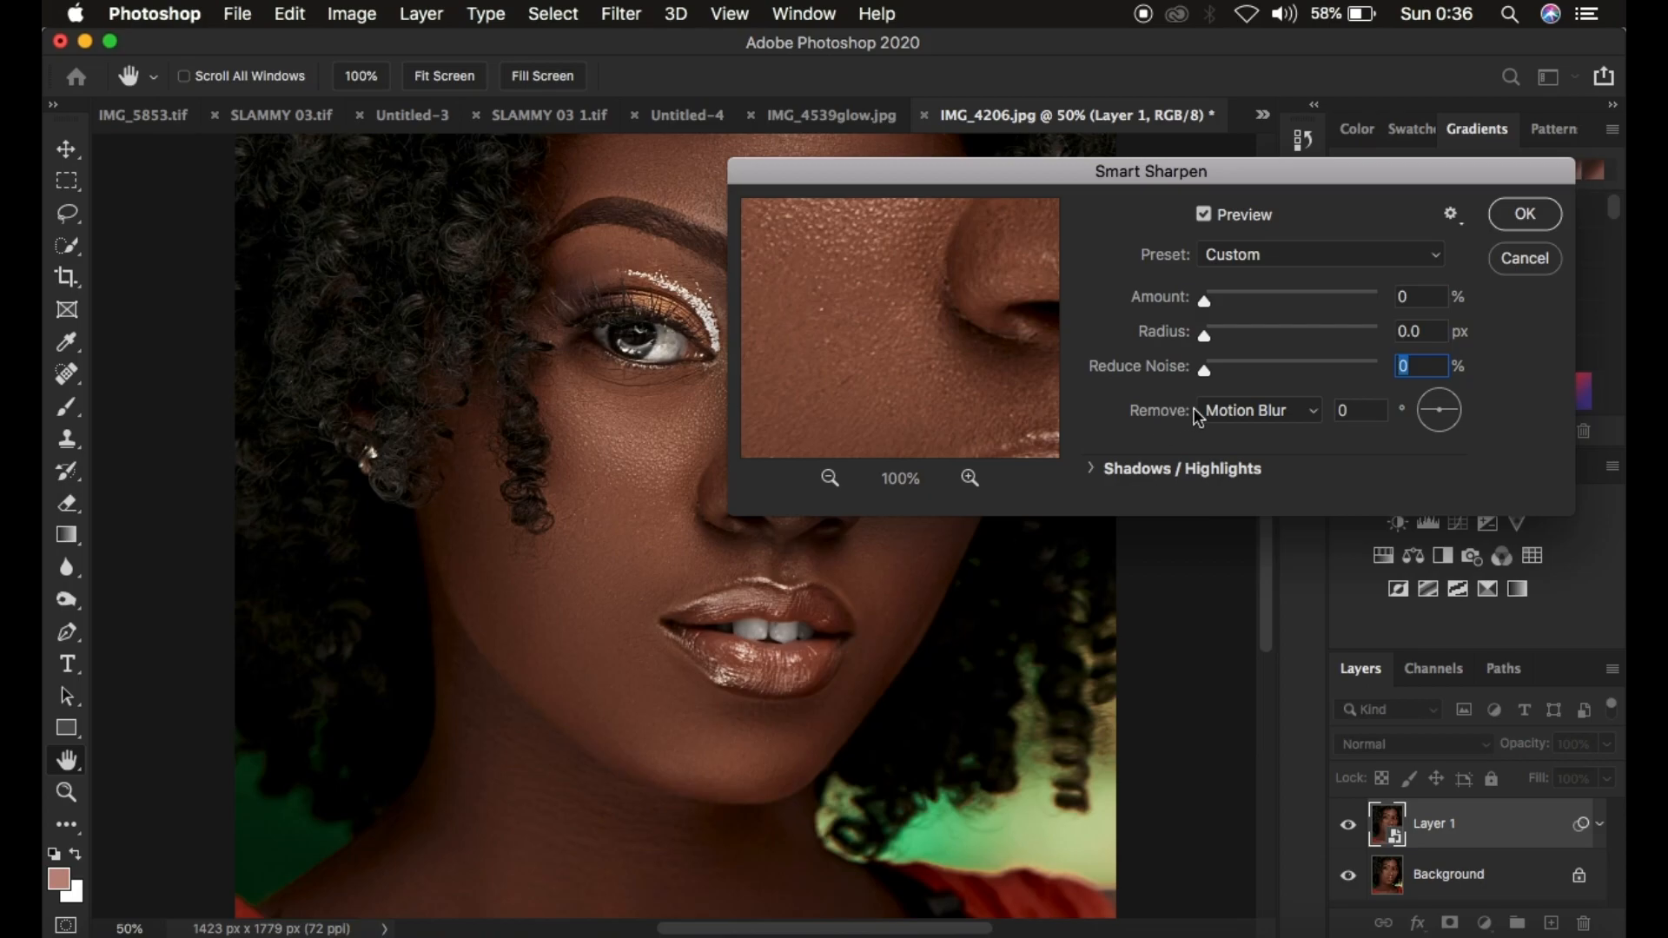
# Keep Remove set to Motion Blur and set the Amount to 266%
pyautogui.click(1247, 408)
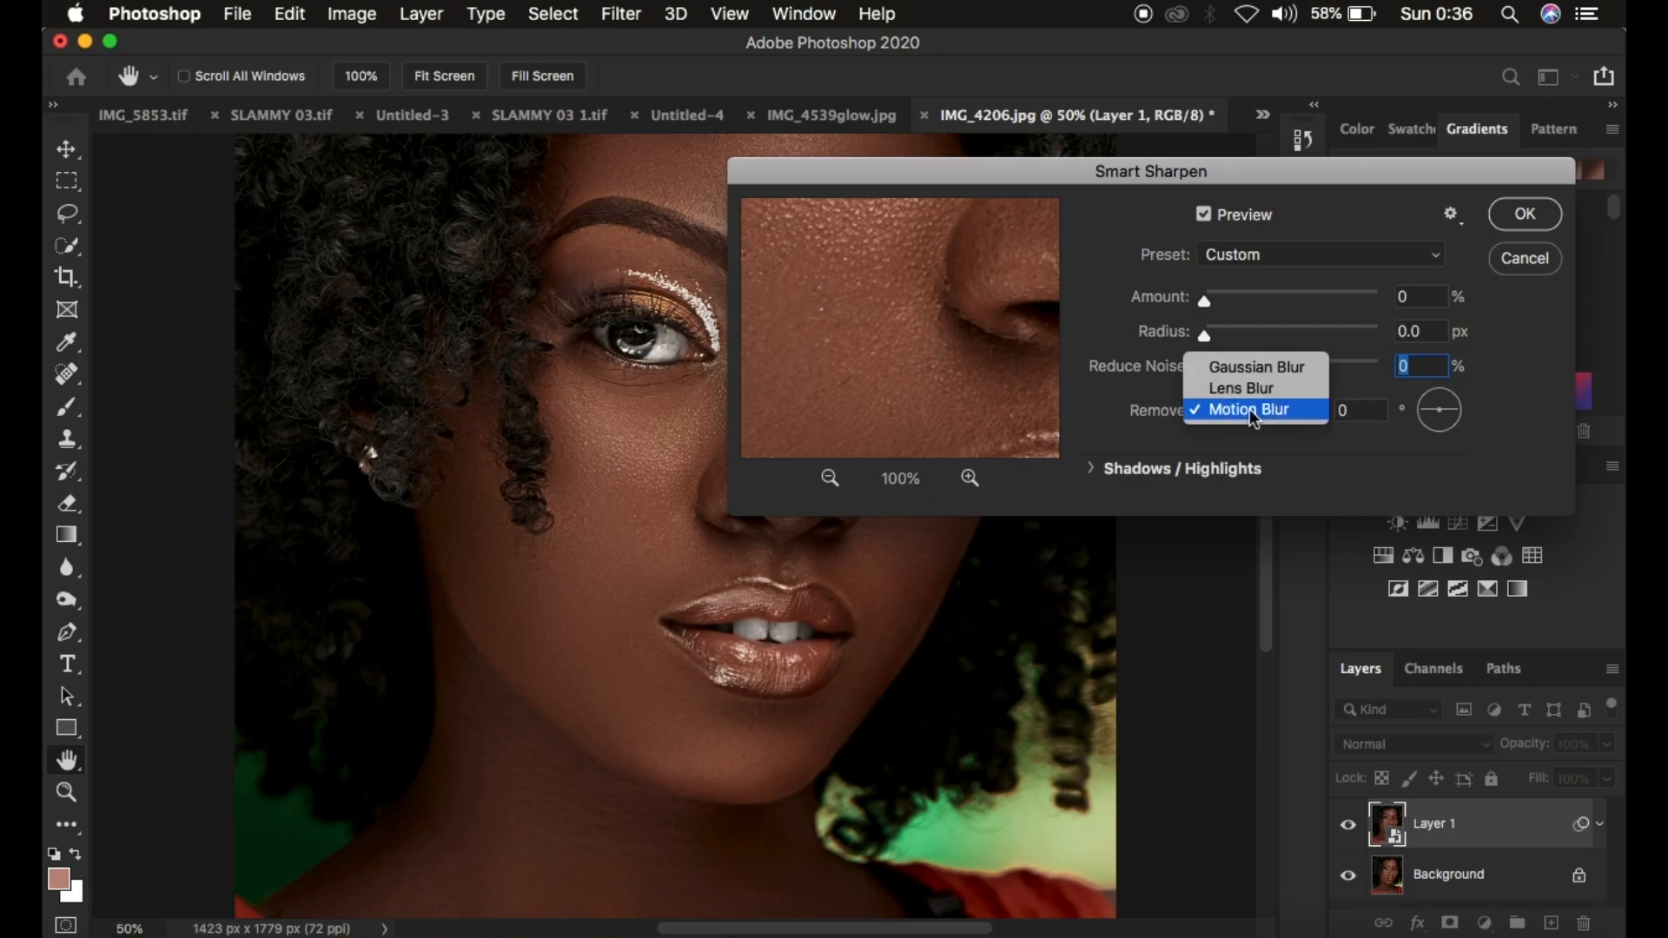
pyautogui.click(1249, 408)
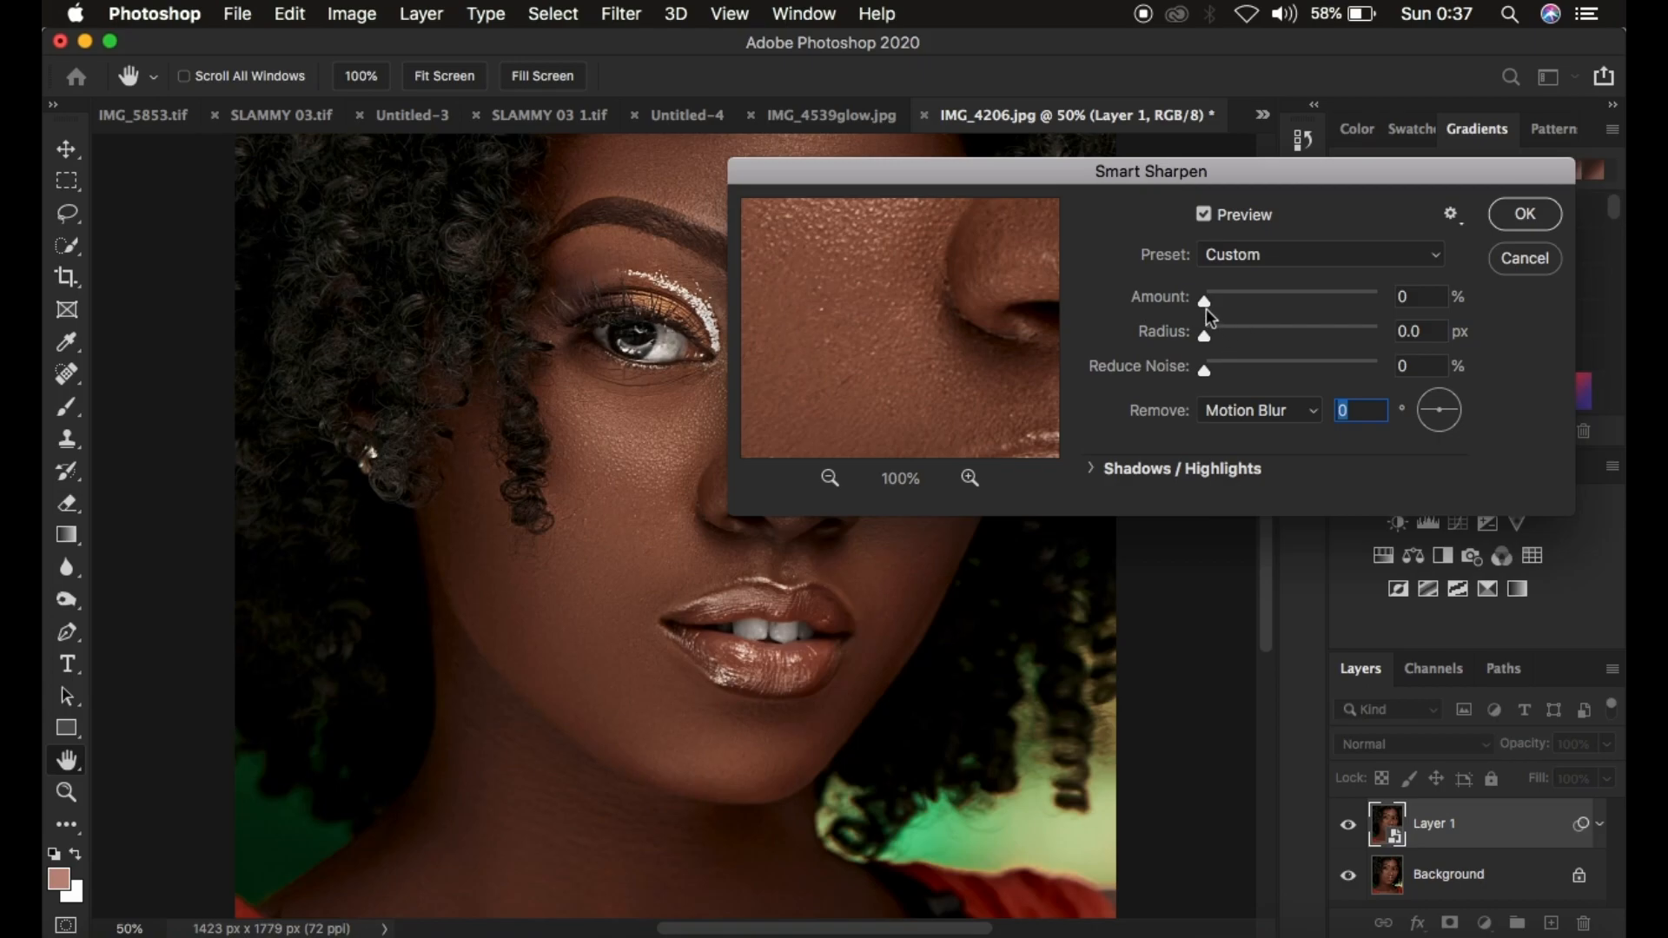
pyautogui.moveTo(1204, 300); pyautogui.dragTo(1290, 303)
pyautogui.click(1291, 299)
pyautogui.moveTo(1294, 304); pyautogui.dragTo(1295, 300)
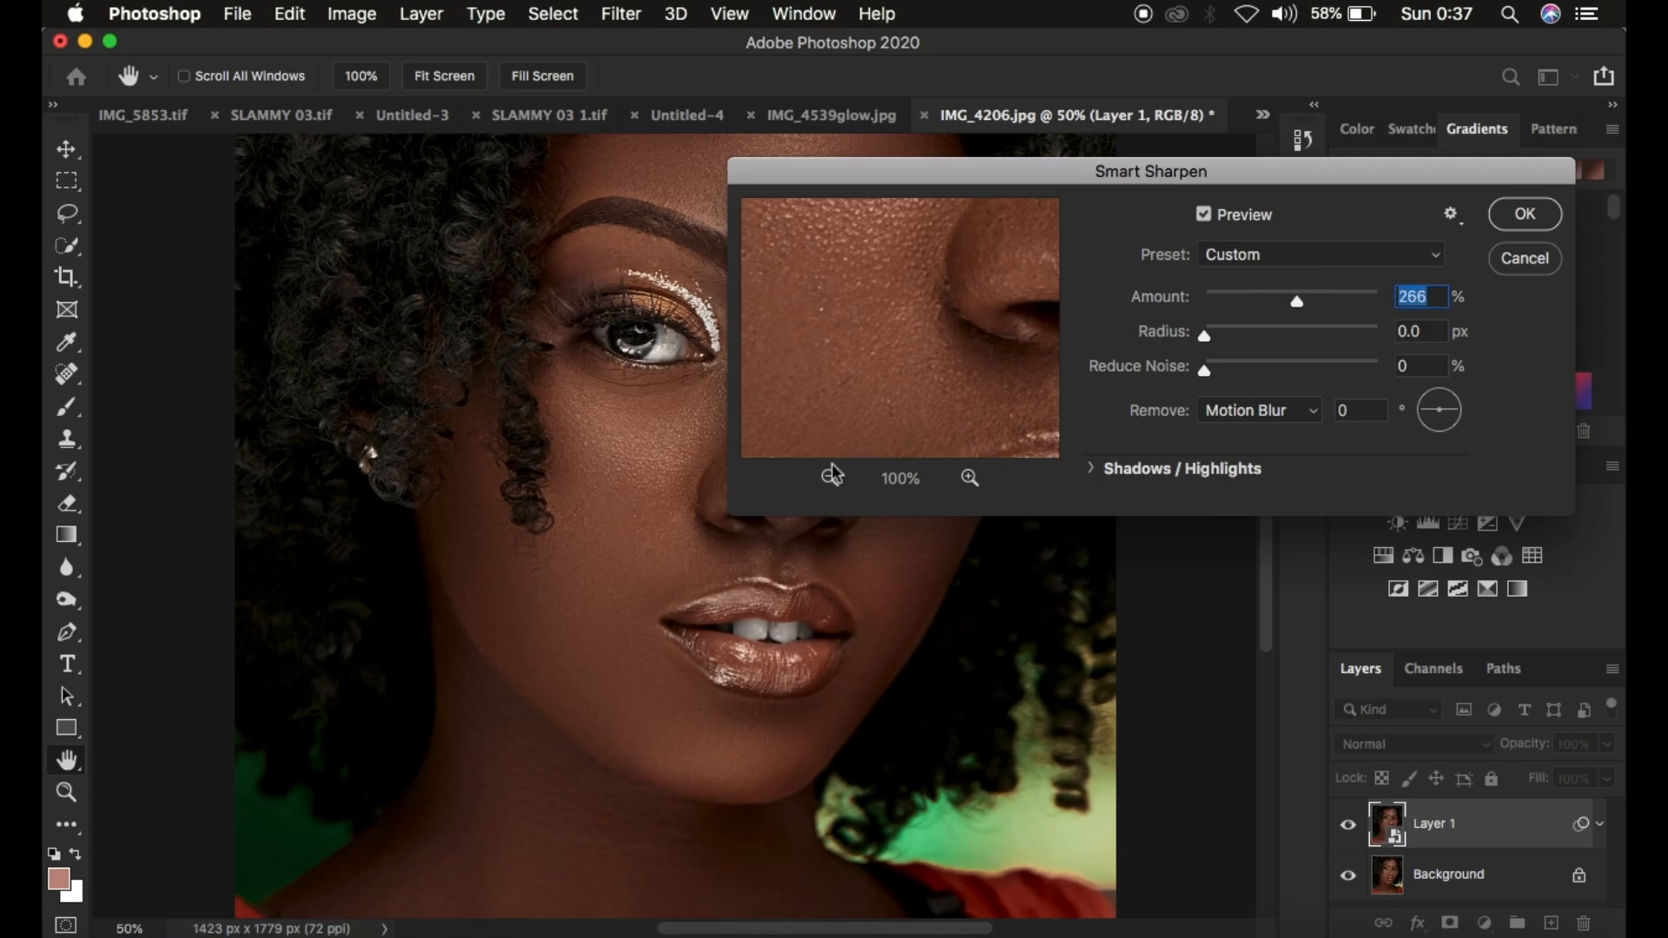
# Toggle the Smart Sharpen preview on and off to compare the sharpening on the face
pyautogui.click(1202, 212)
pyautogui.click(1202, 212)
pyautogui.click(1203, 212)
pyautogui.press('super+plus')
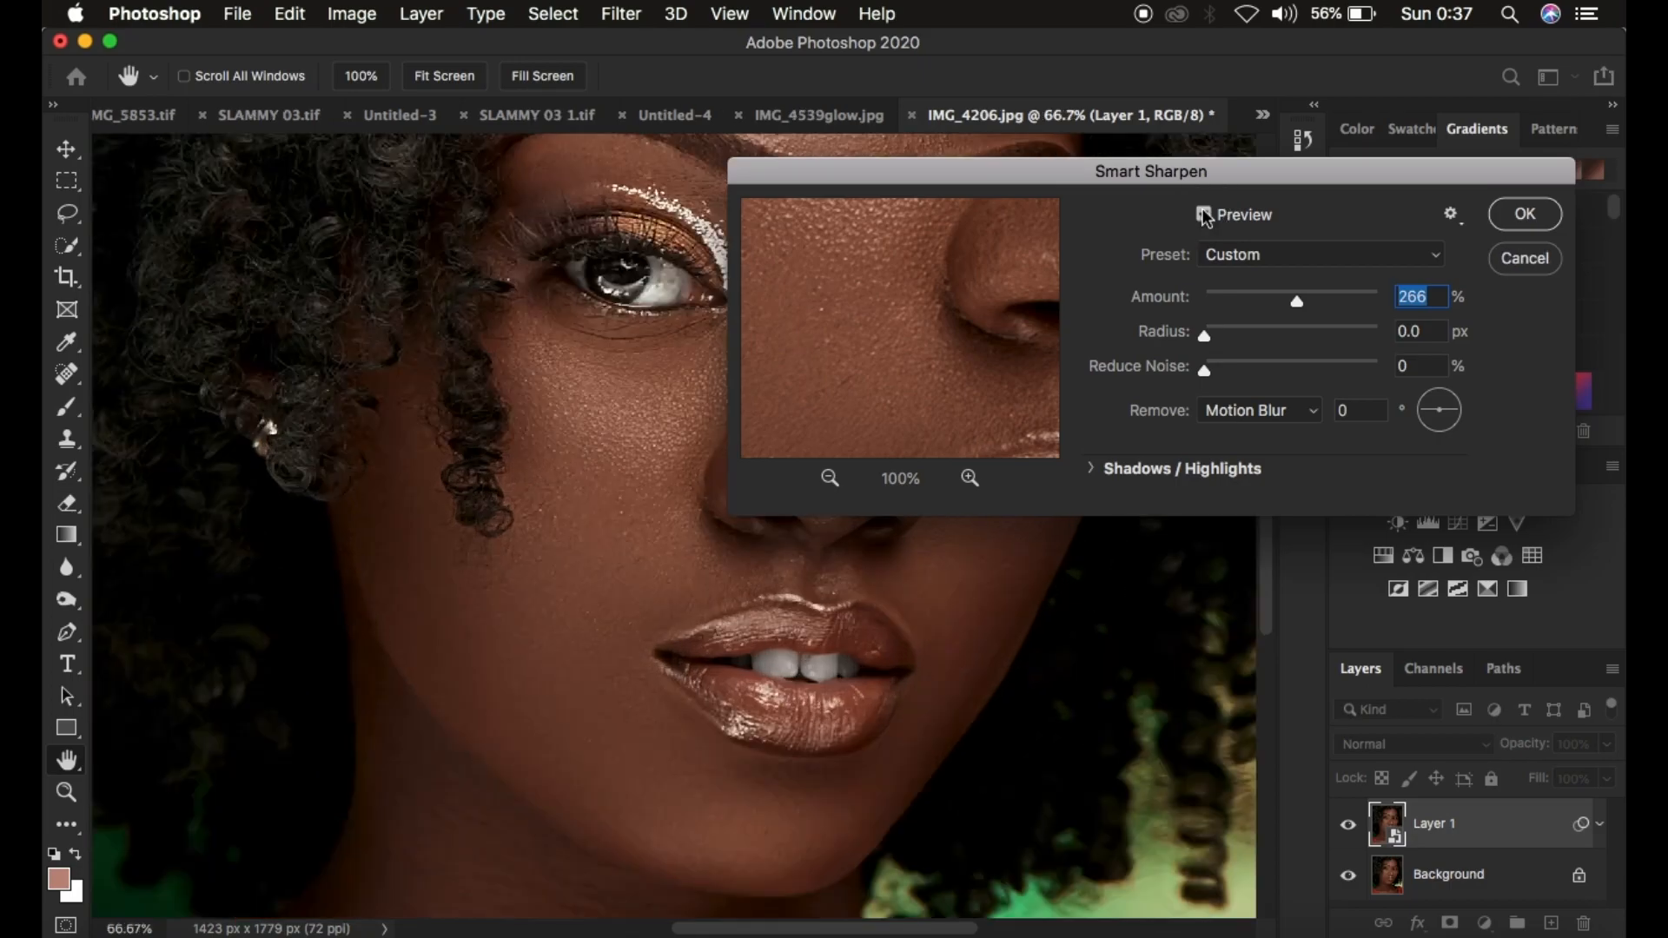
pyautogui.click(1204, 214)
# Set the Radius to 1.6 px and Reduce Noise to 2%, and apply the Smart Sharpen filter
pyautogui.moveTo(1203, 340); pyautogui.dragTo(1345, 347)
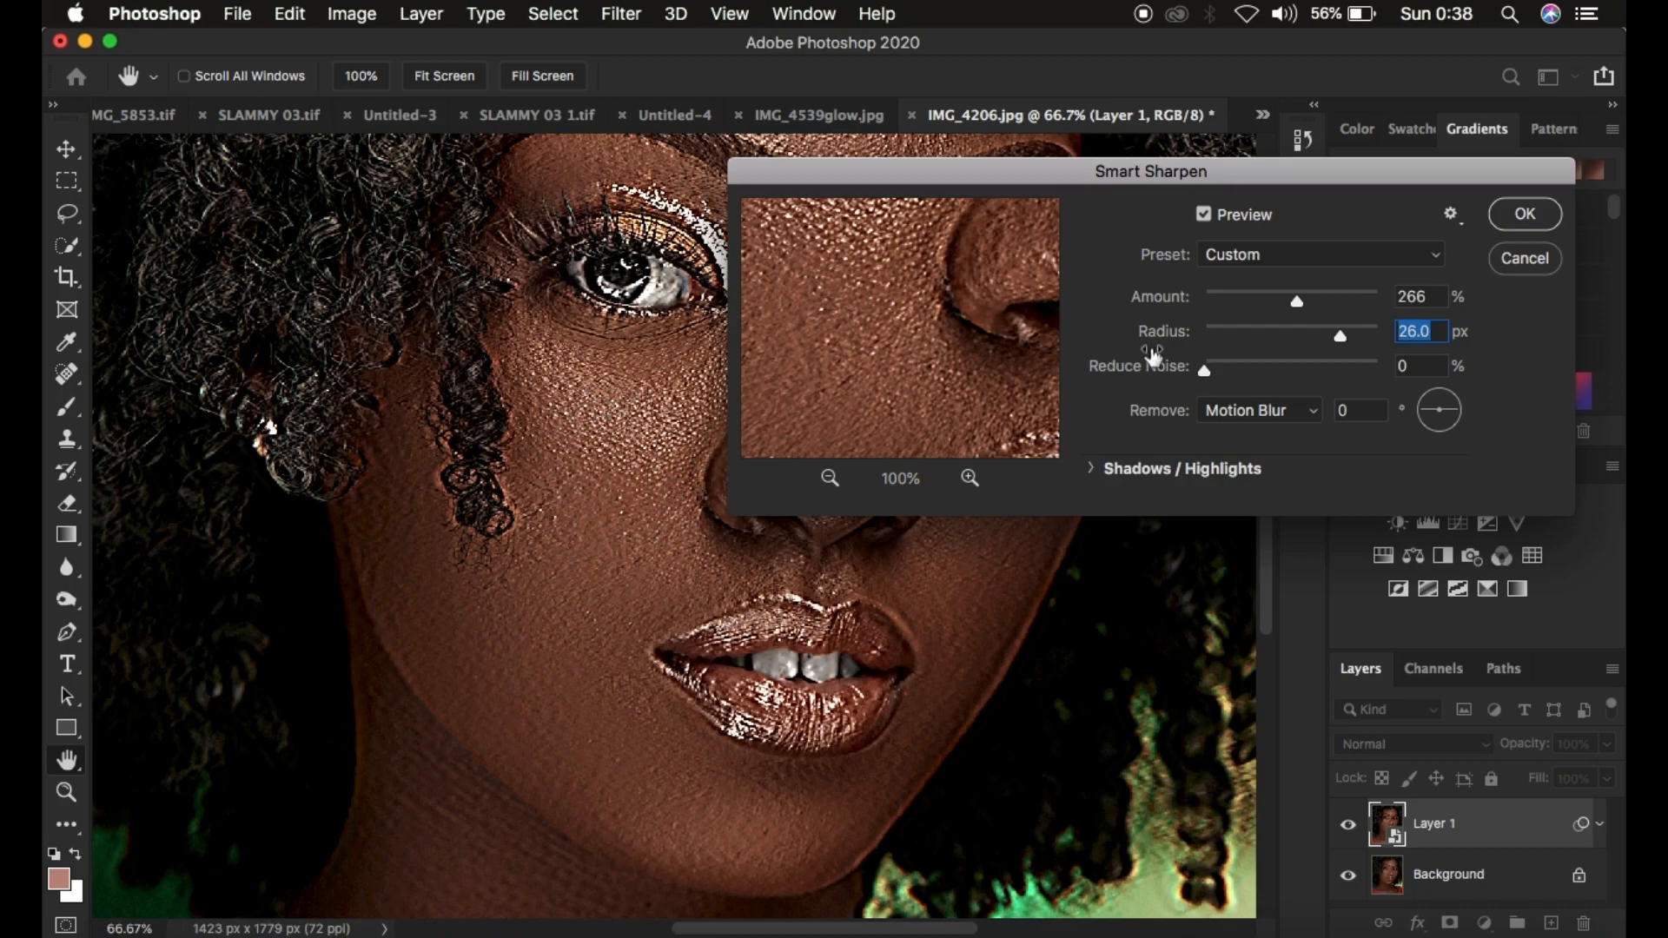
pyautogui.moveTo(1340, 335); pyautogui.dragTo(1243, 343)
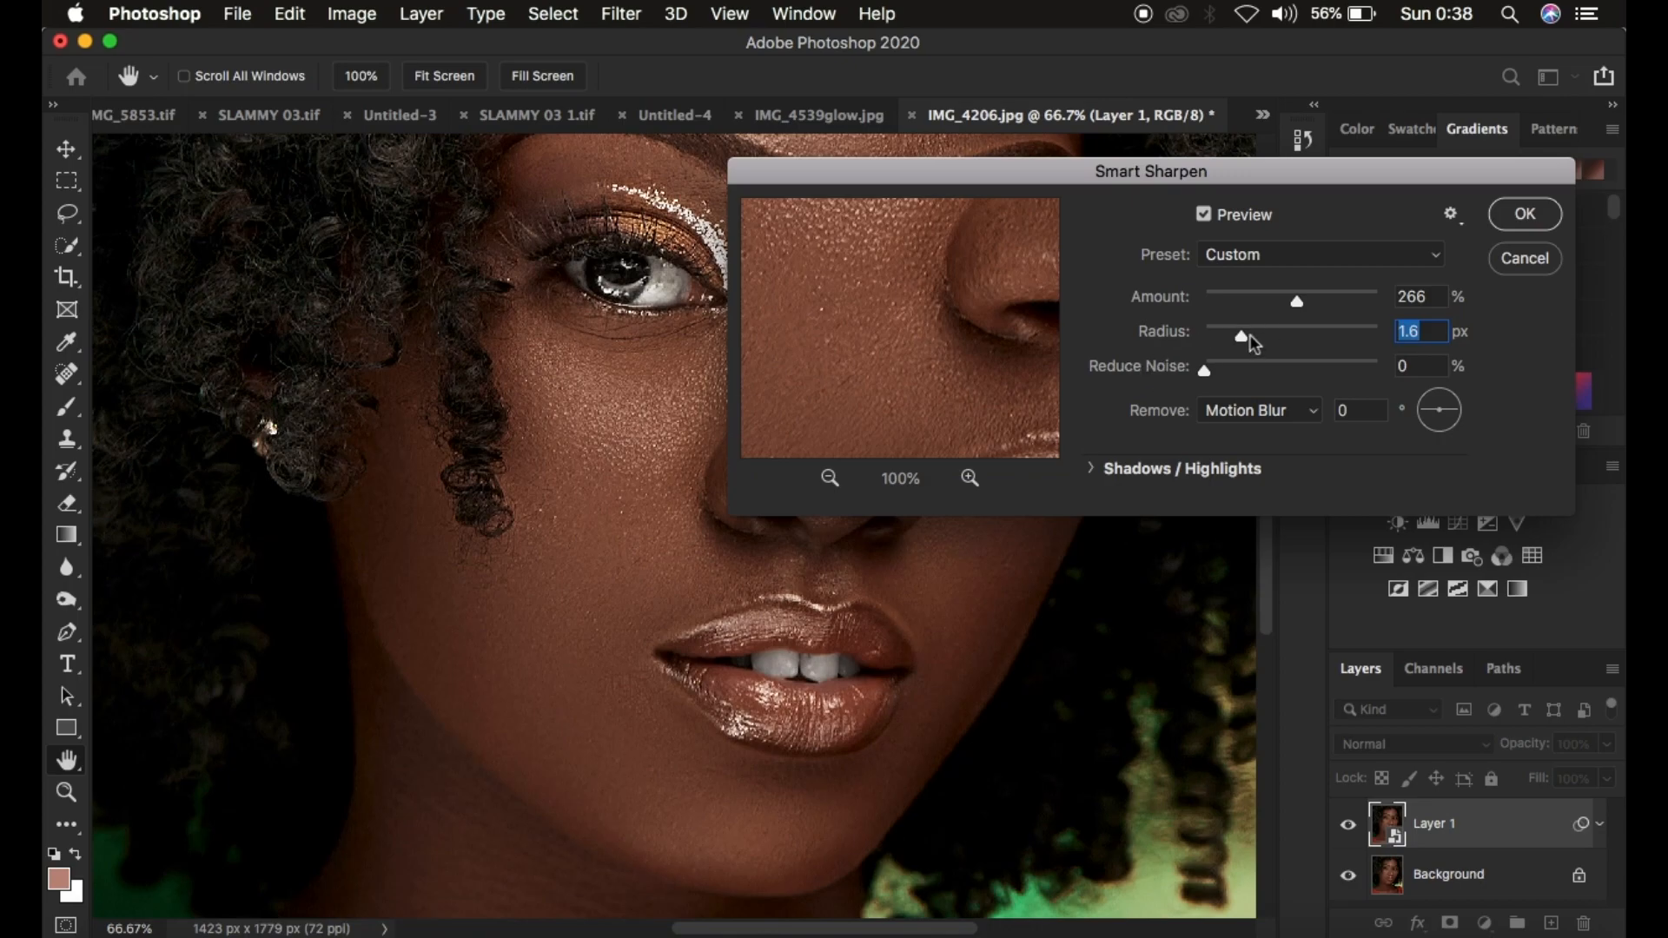
pyautogui.click(1206, 372)
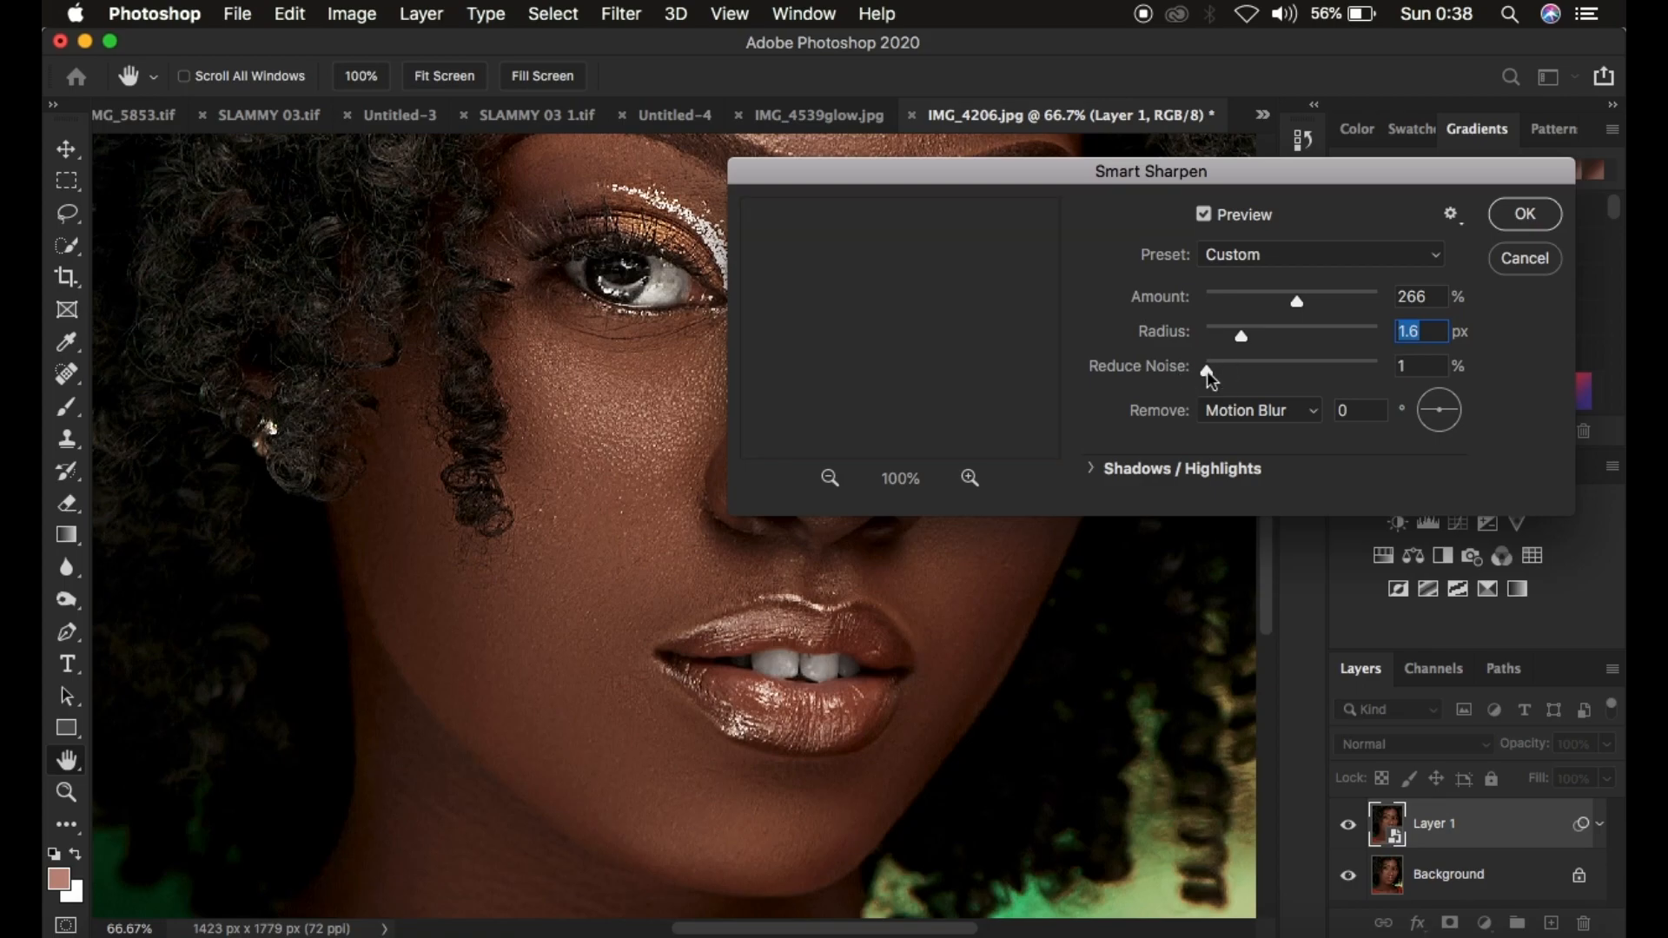
pyautogui.click(1208, 372)
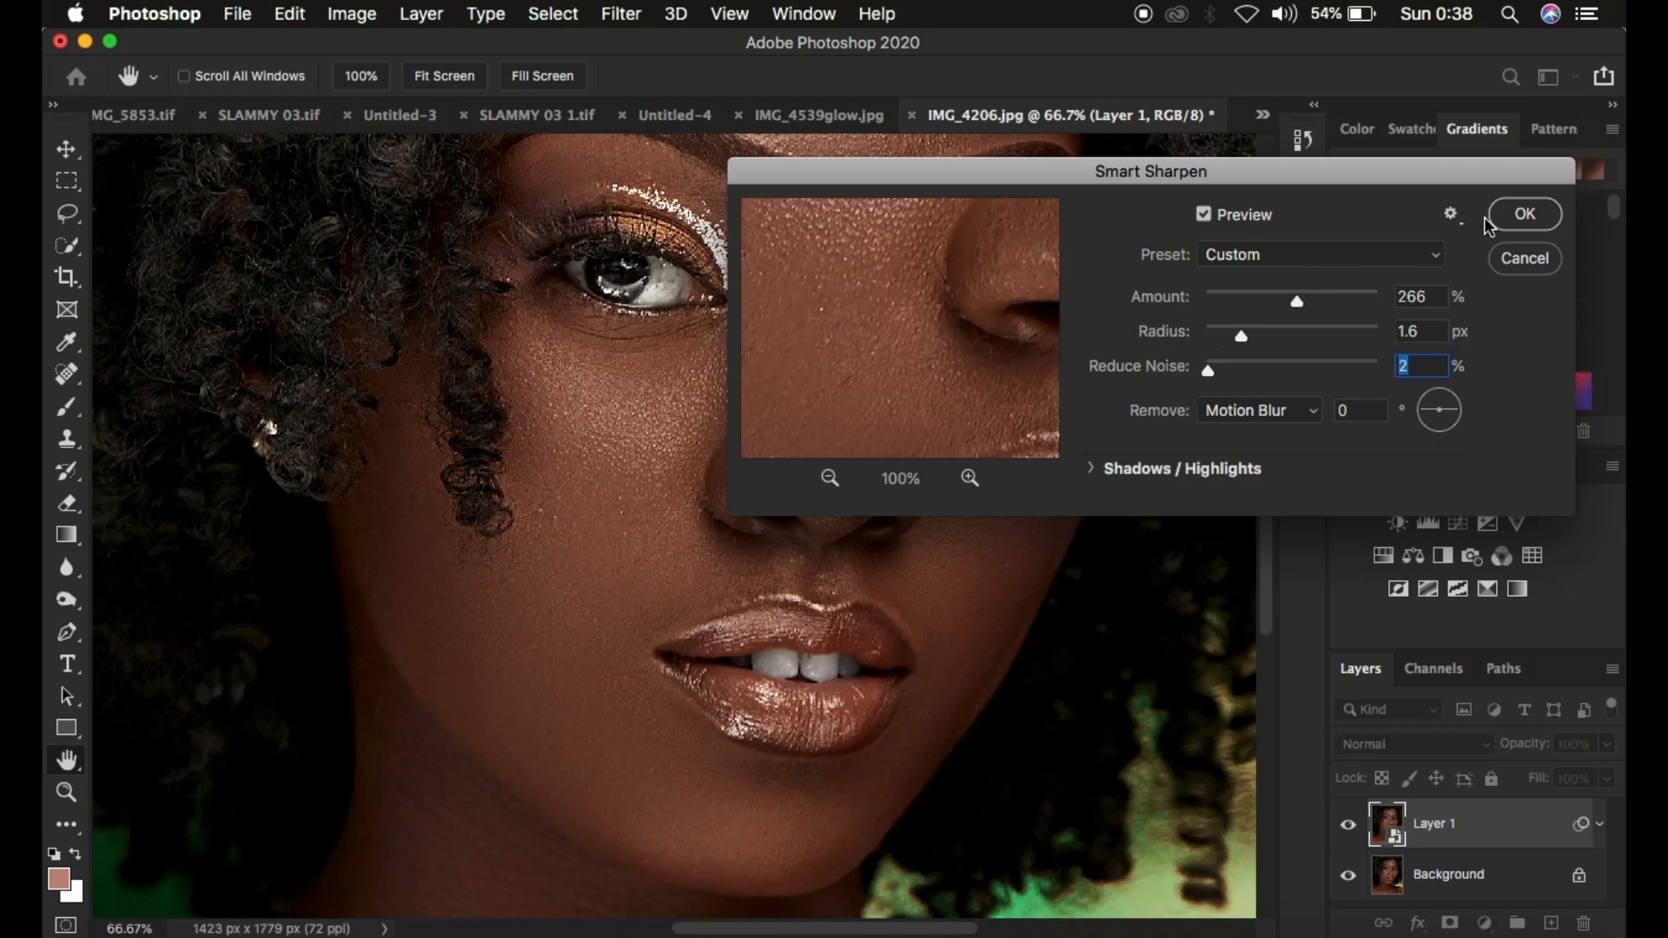
pyautogui.click(1526, 218)
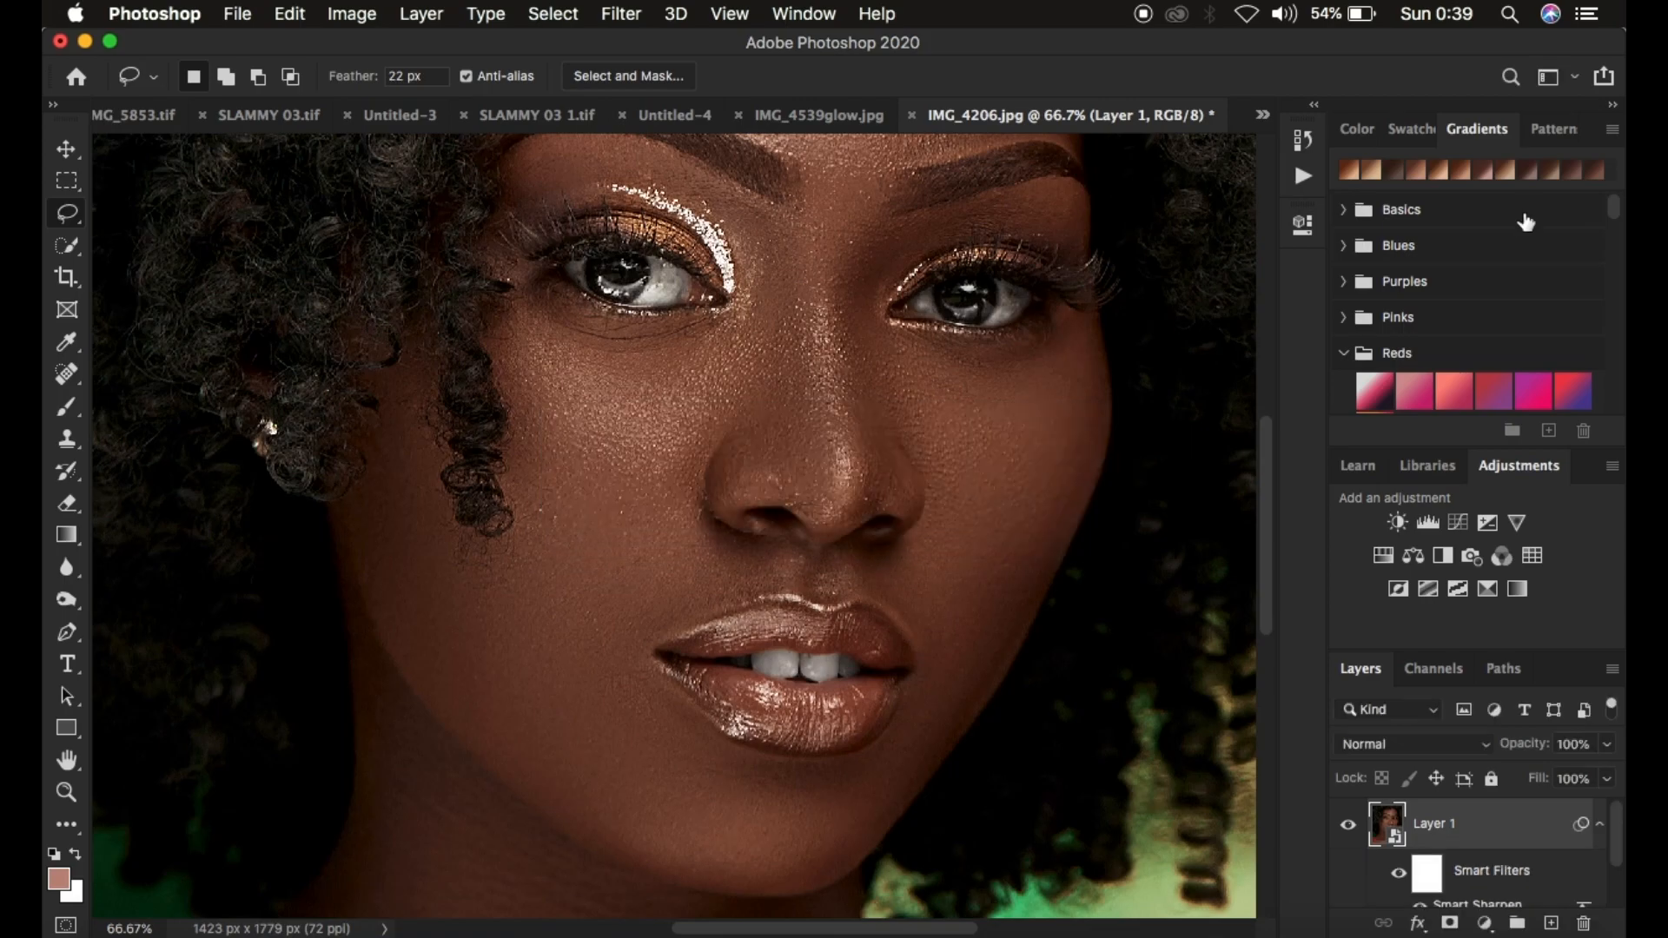
# Scroll through the Layers panel to inspect the Smart Sharpen smart filter under Layer 1
pyautogui.press('super+minus')
pyautogui.press('super+minus')
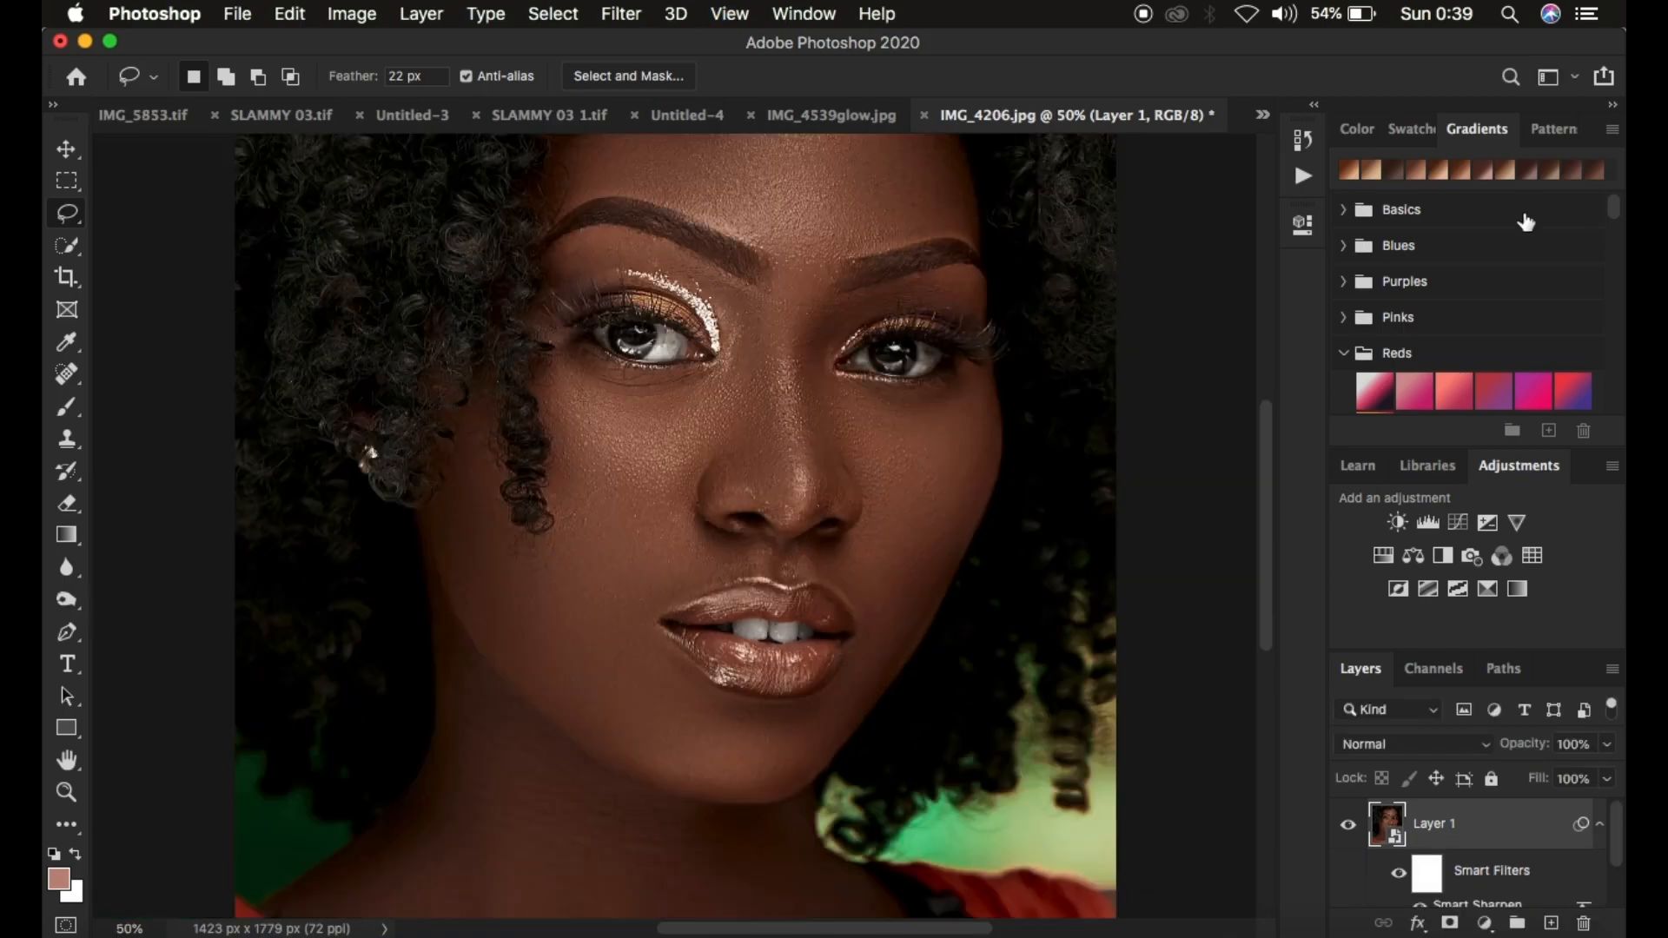
pyautogui.press('super+minus')
pyautogui.press('super+plus')
pyautogui.press('super+plus')
pyautogui.moveTo(1616, 831); pyautogui.dragTo(1616, 867)
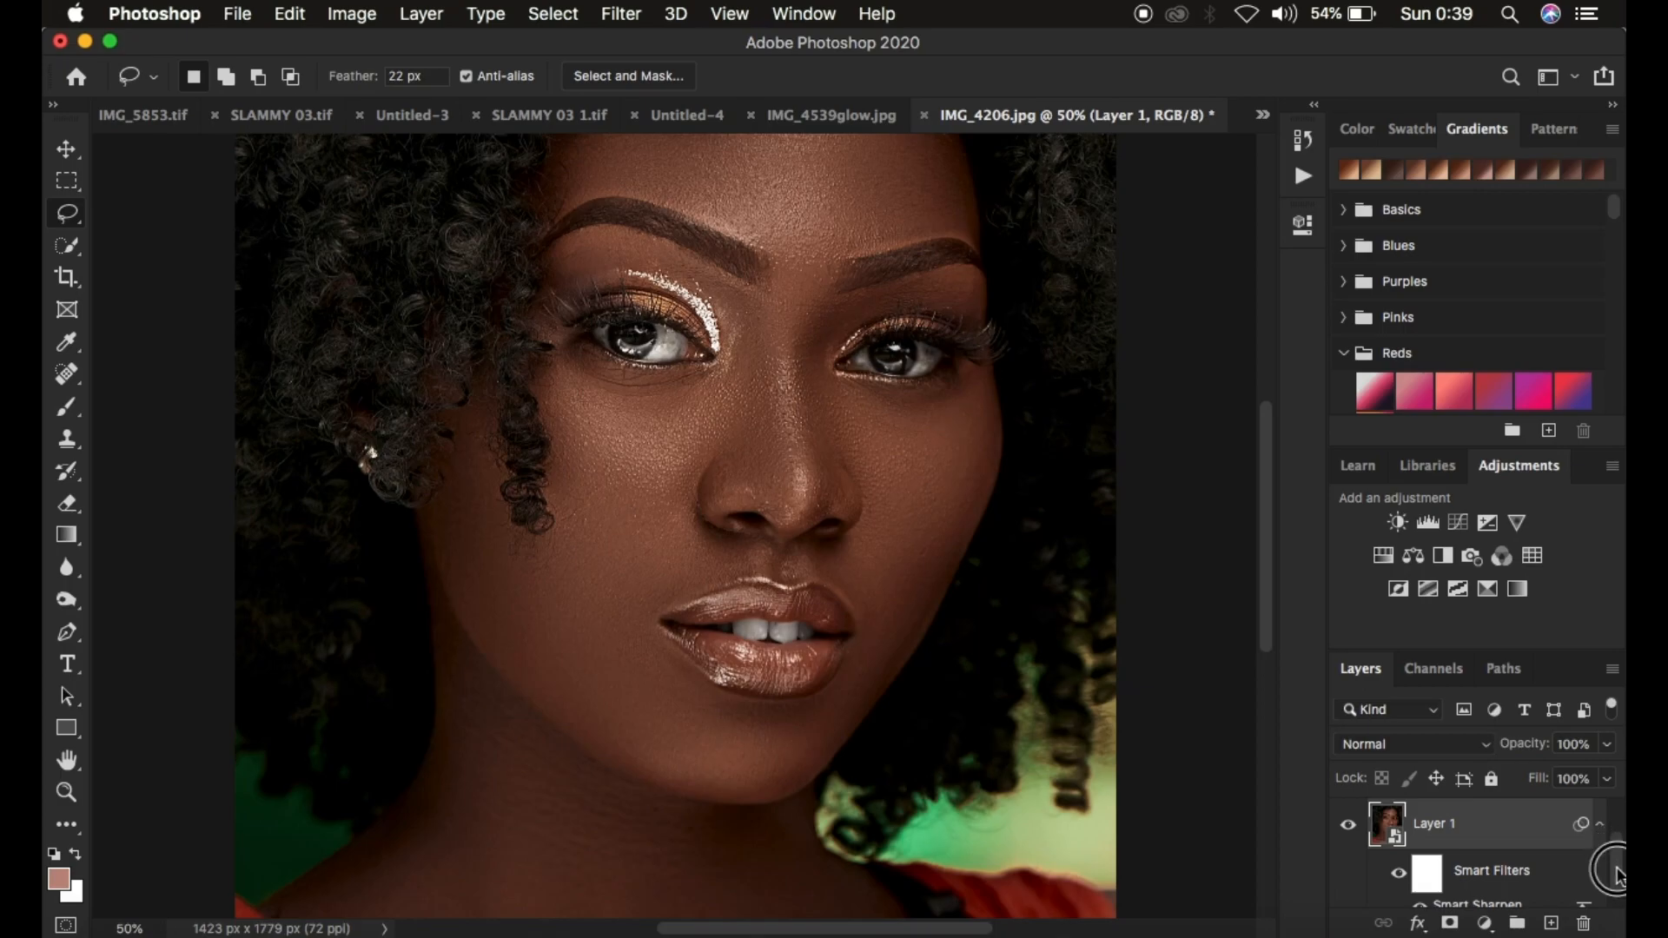
pyautogui.scroll(-2, 1617, 872)
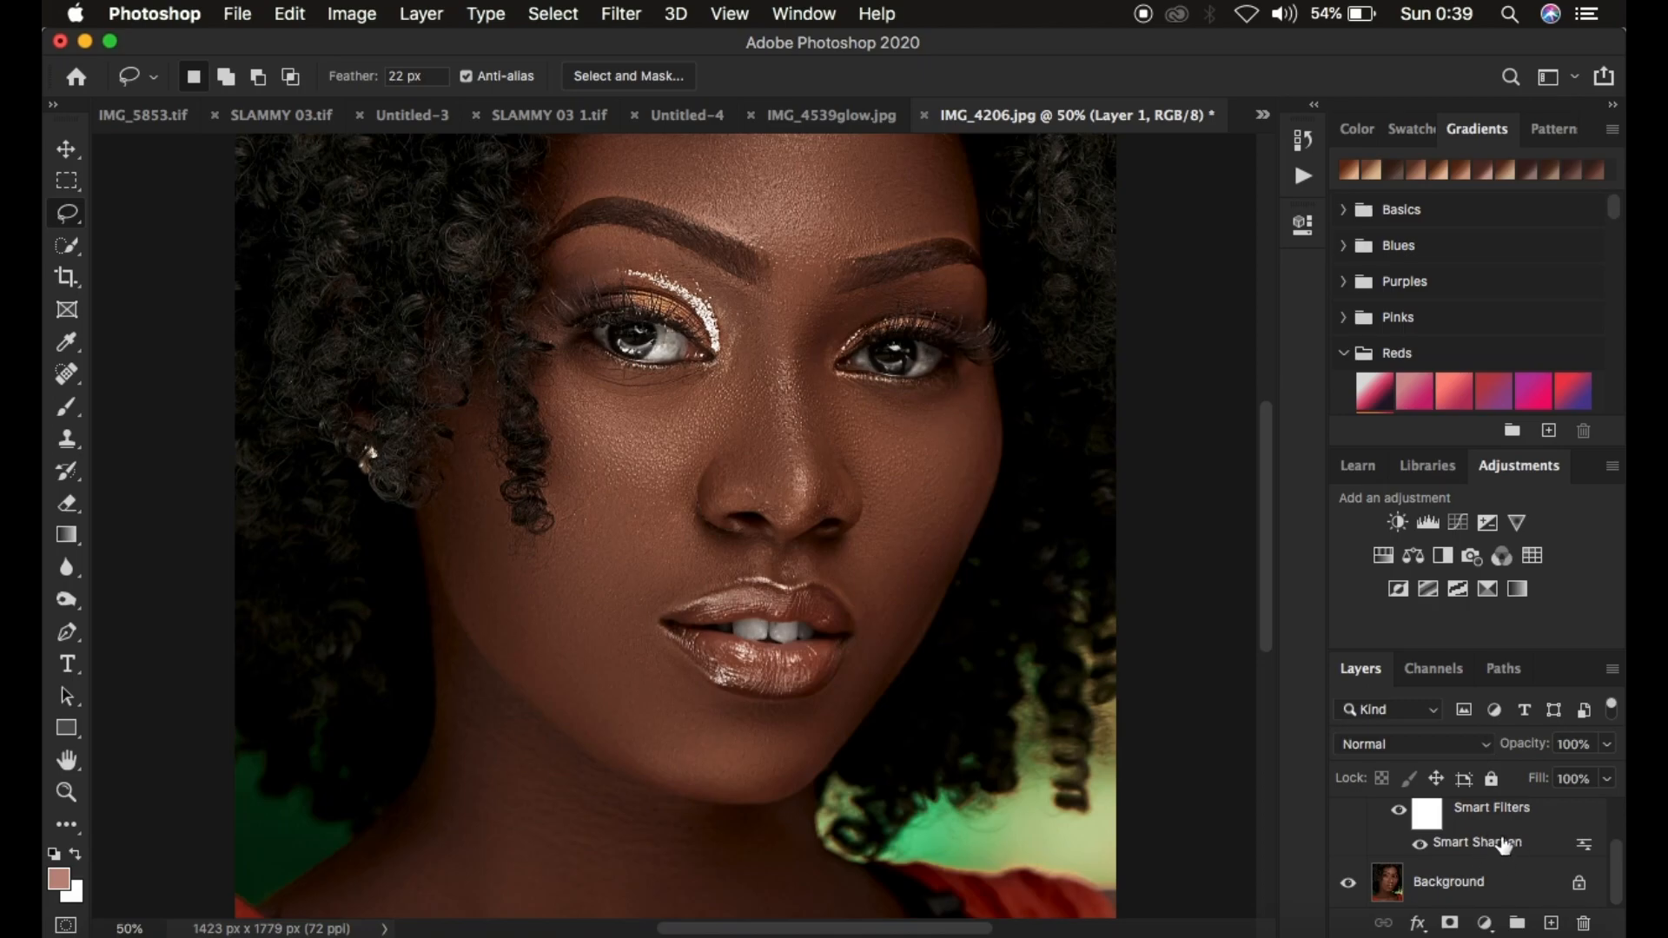
pyautogui.moveTo(1616, 862); pyautogui.dragTo(1617, 852)
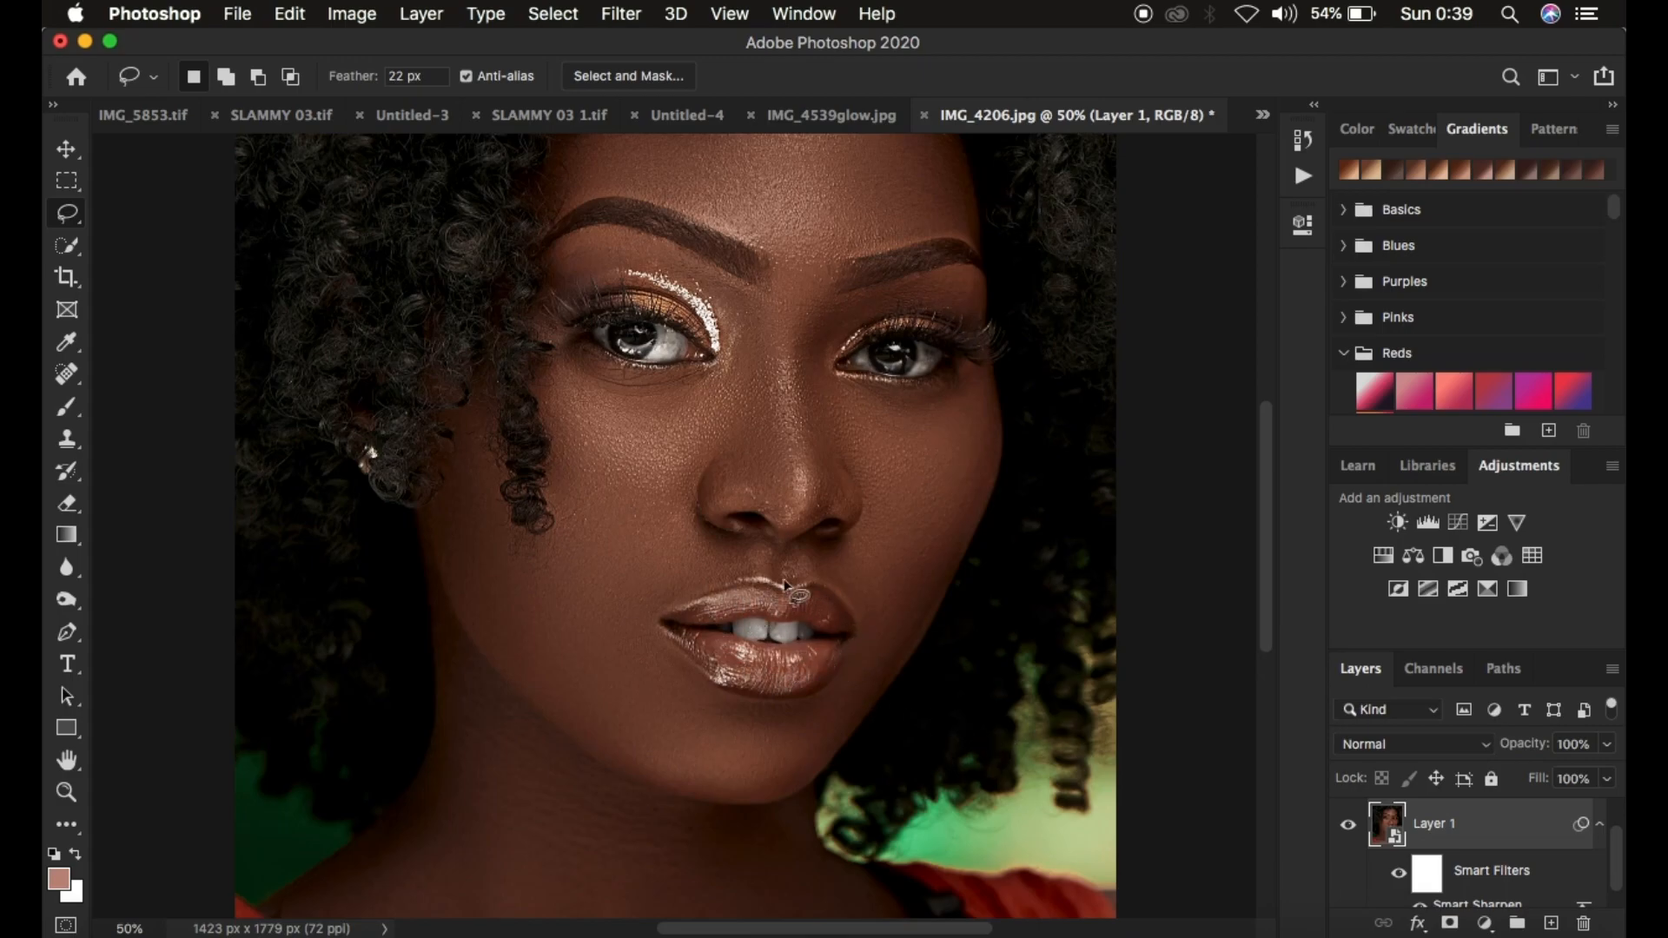
# Select the Smart Filters mask and invert it to black, hiding the sharpening
pyautogui.click(1426, 877)
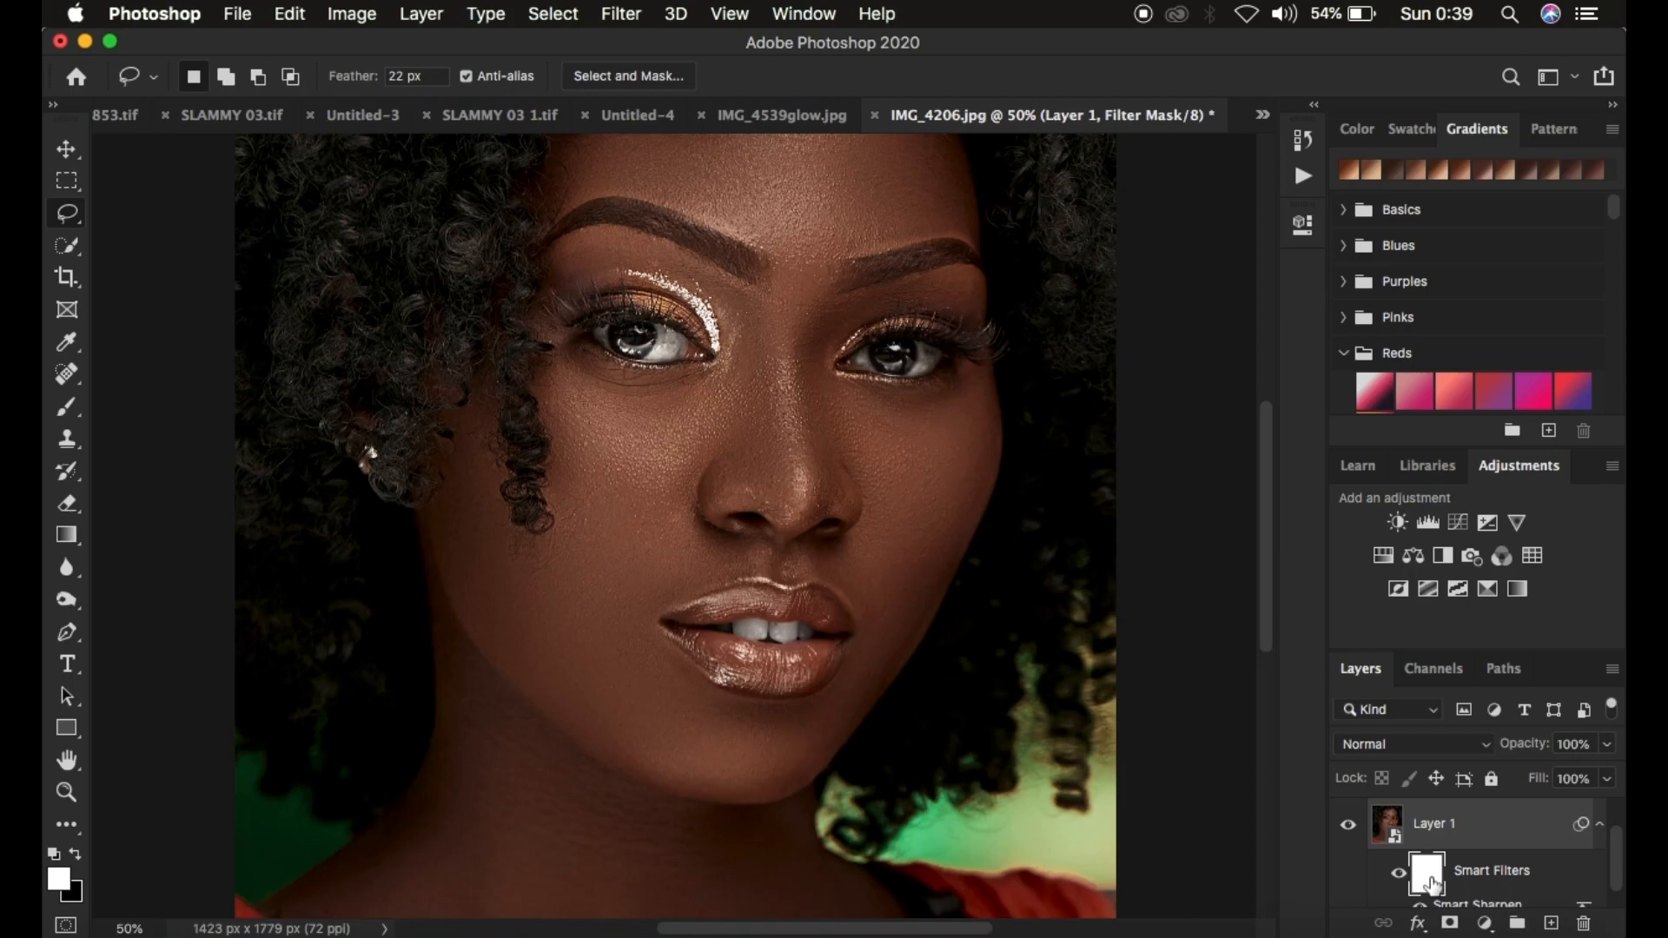
pyautogui.press('super+i')
# Paint white with a 200 px Brush on the filter mask over the face to reveal the sharpening there
pyautogui.click(81, 403)
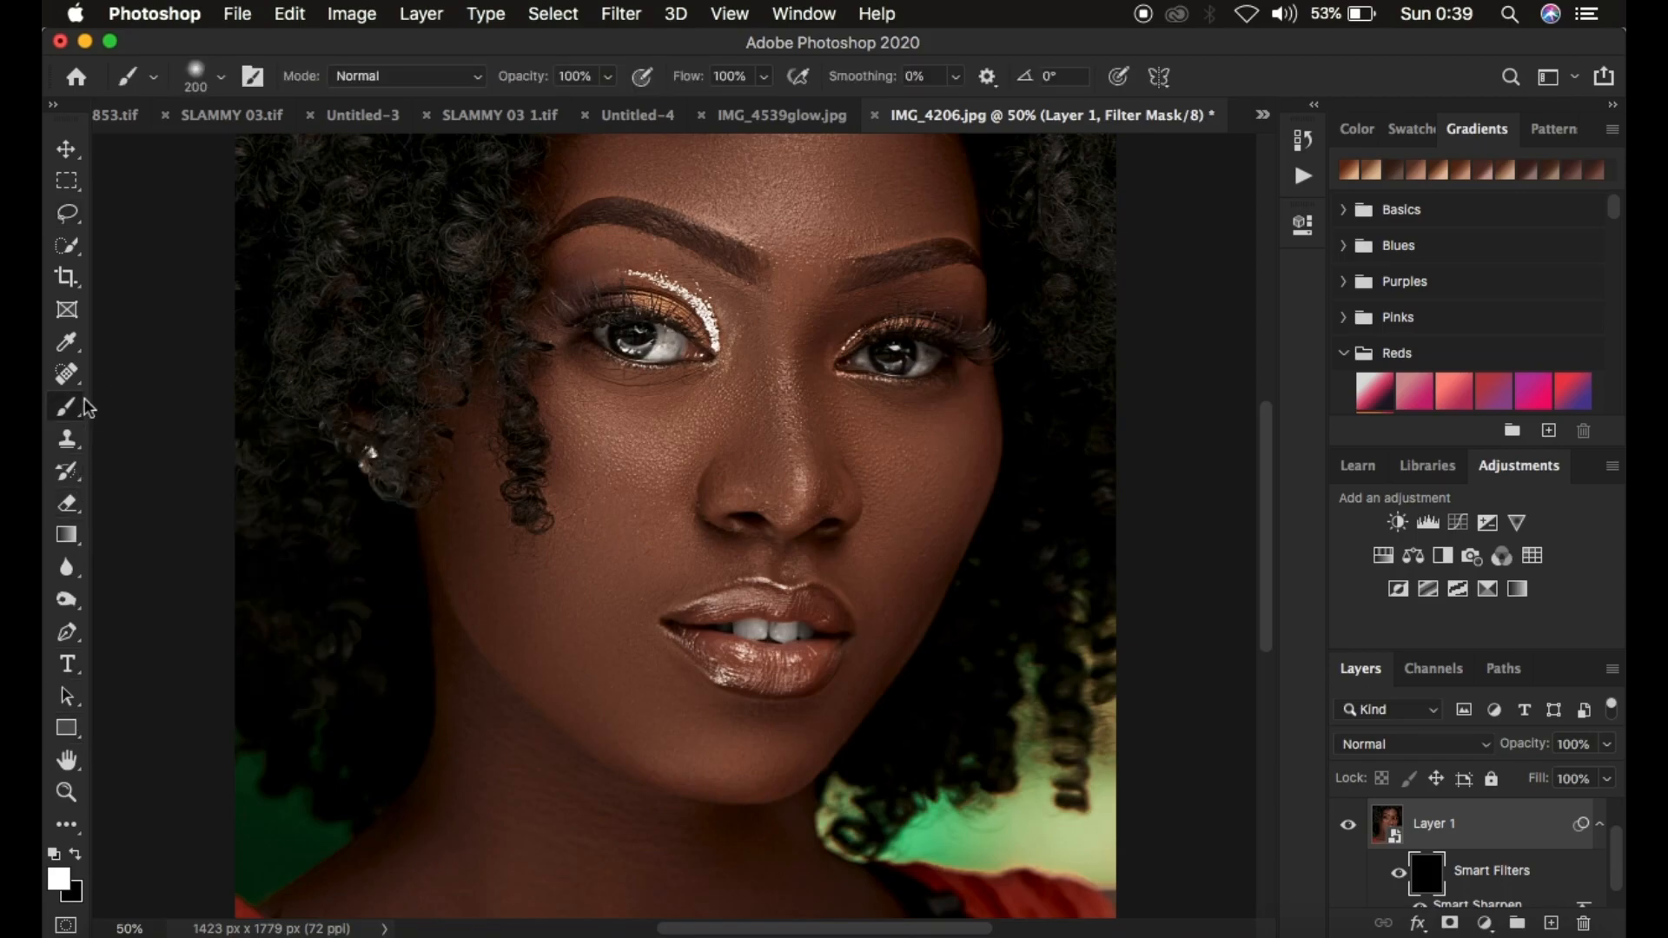
pyautogui.rightClick(90, 408)
pyautogui.click(161, 404)
pyautogui.click(153, 79)
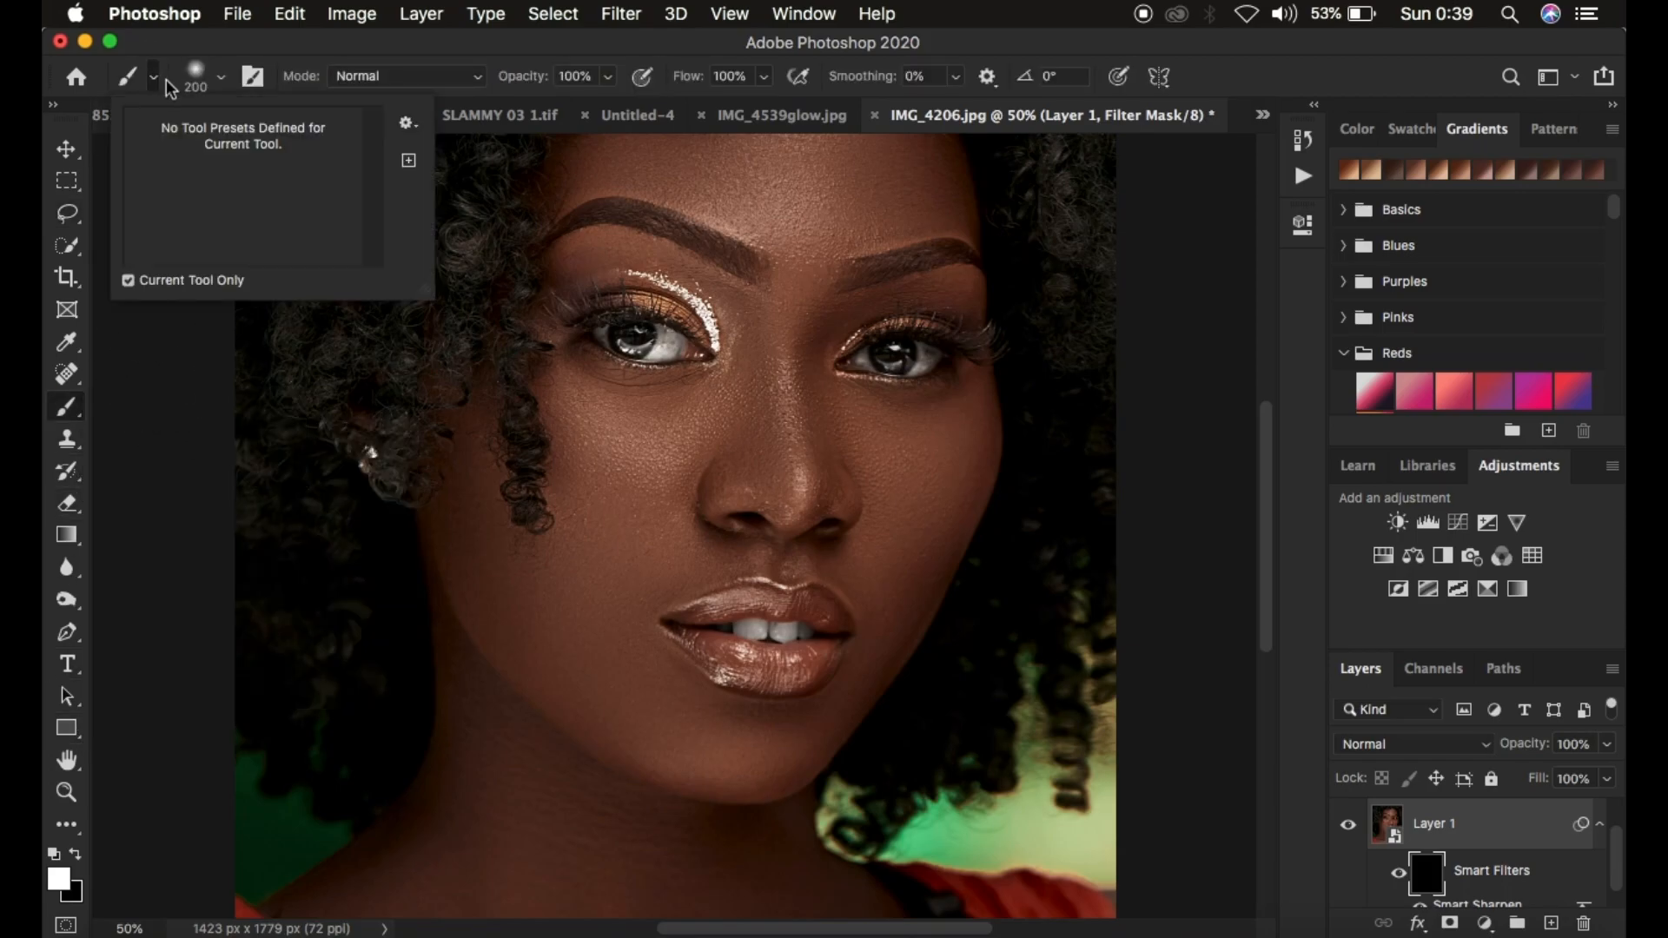
pyautogui.click(221, 80)
pyautogui.click(222, 78)
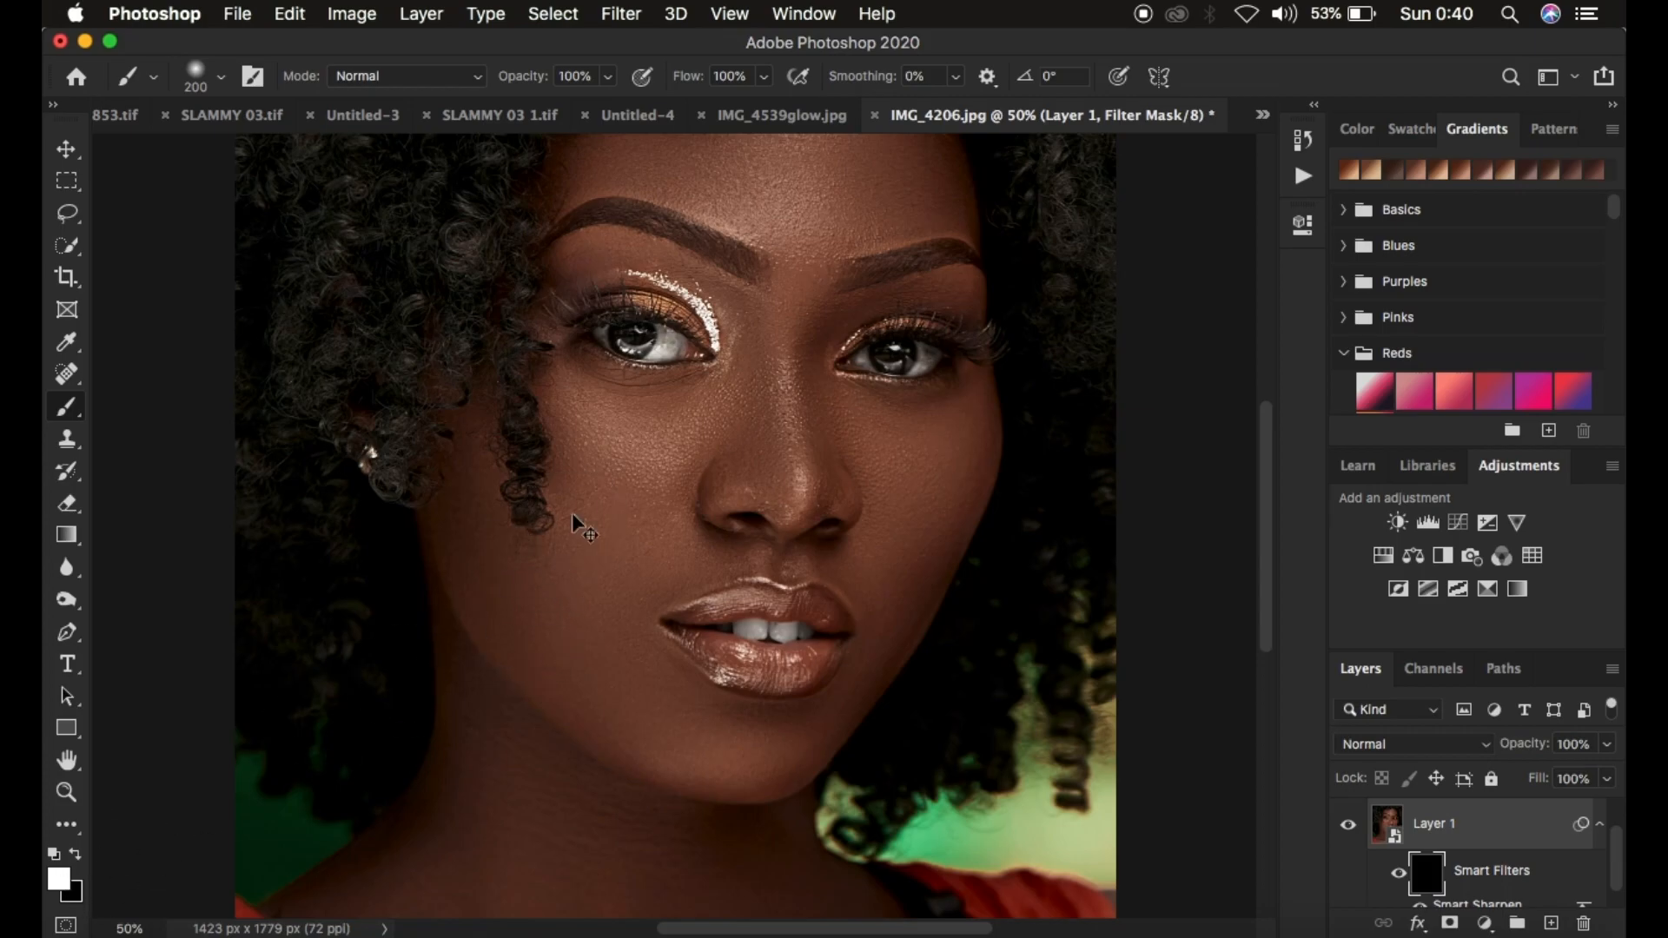
pyautogui.press('super+minus')
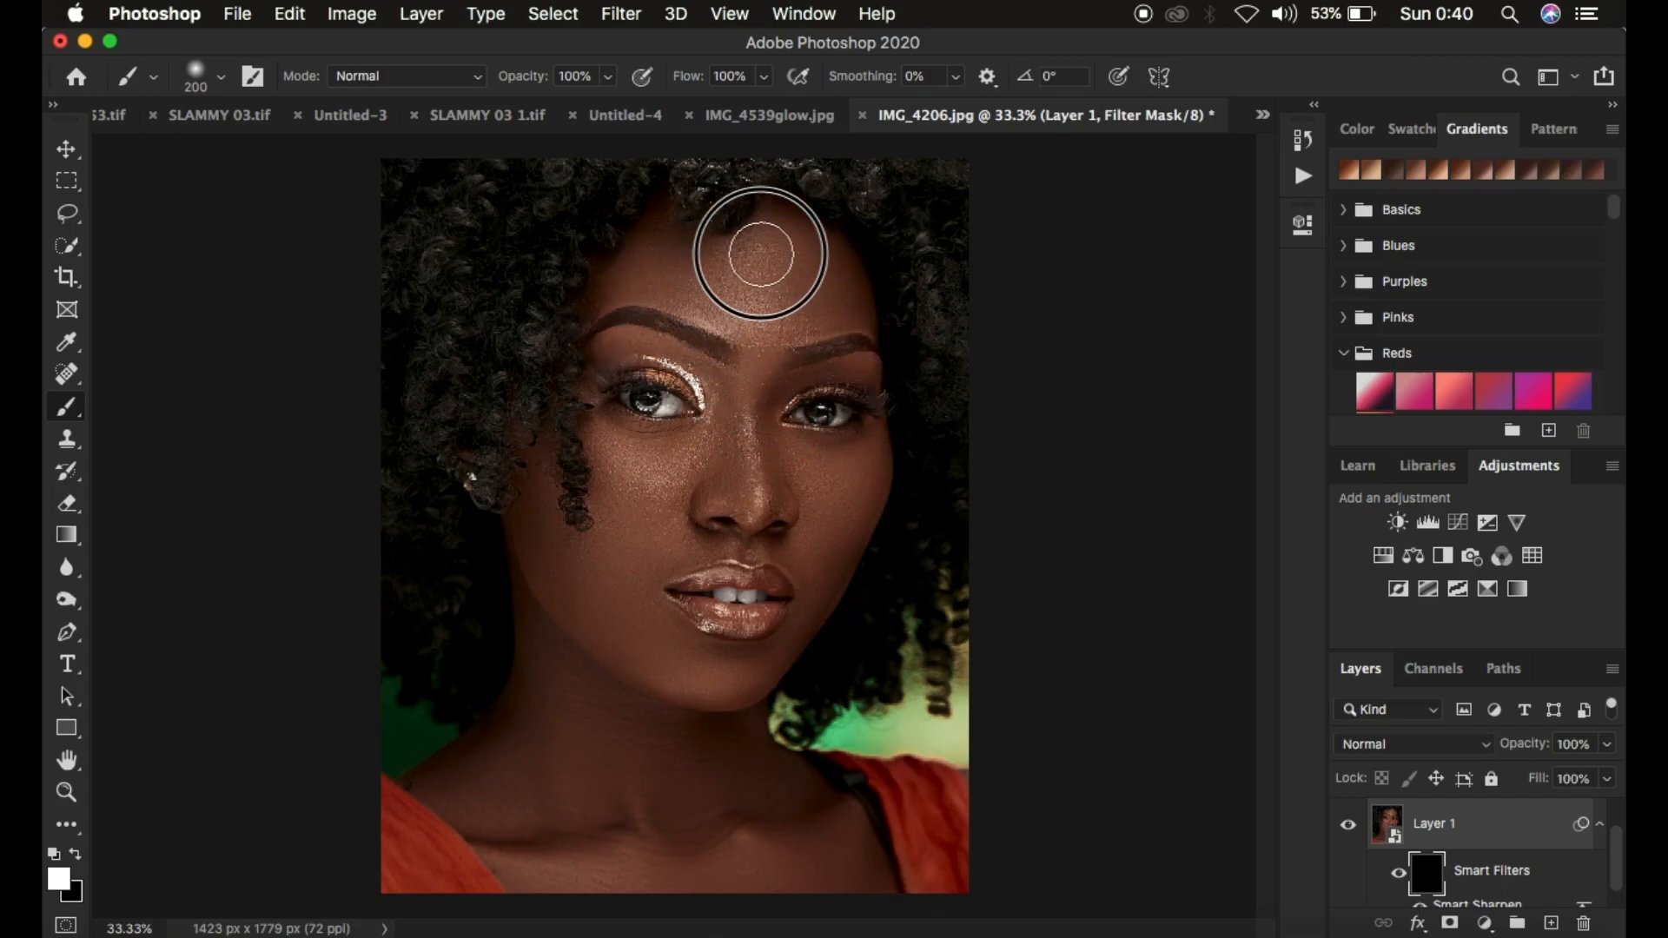
pyautogui.moveTo(832, 298)
pyautogui.mouseDown()
pyautogui.moveTo(770, 234)
pyautogui.moveTo(676, 261)
pyautogui.mouseUp()
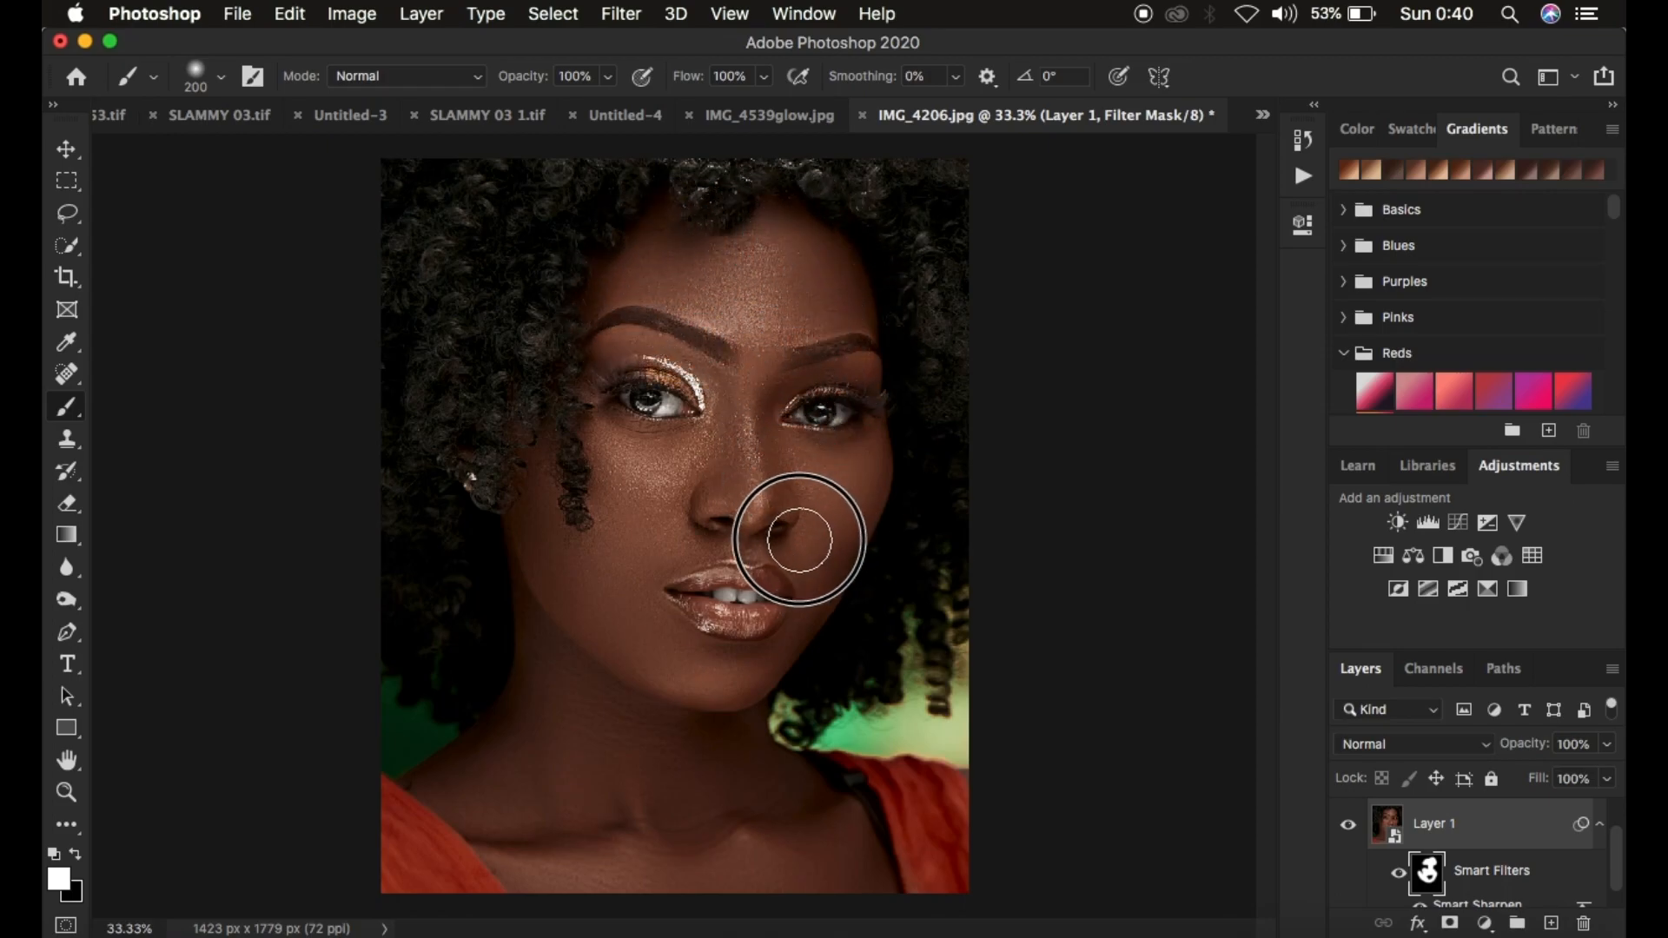
pyautogui.moveTo(621, 584)
pyautogui.mouseDown()
pyautogui.moveTo(533, 513)
pyautogui.moveTo(655, 681)
pyautogui.moveTo(779, 686)
pyautogui.mouseUp()
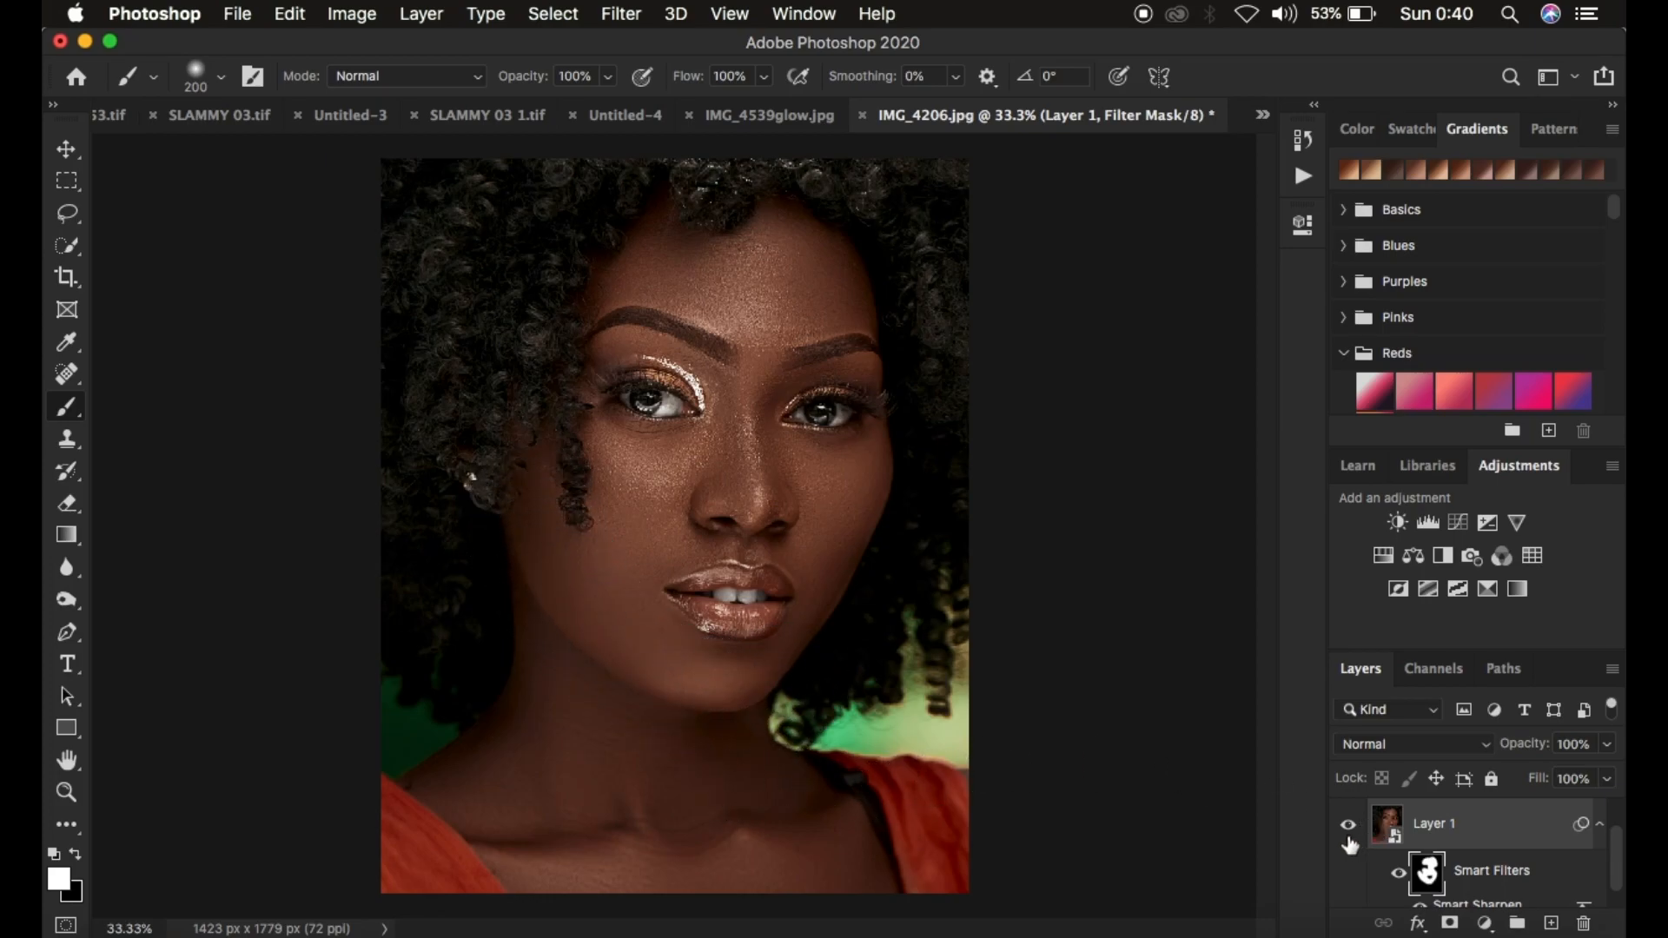
# Toggle Layer 1's visibility on and off to compare the masked sharpening on the face
pyautogui.press('super+equal')
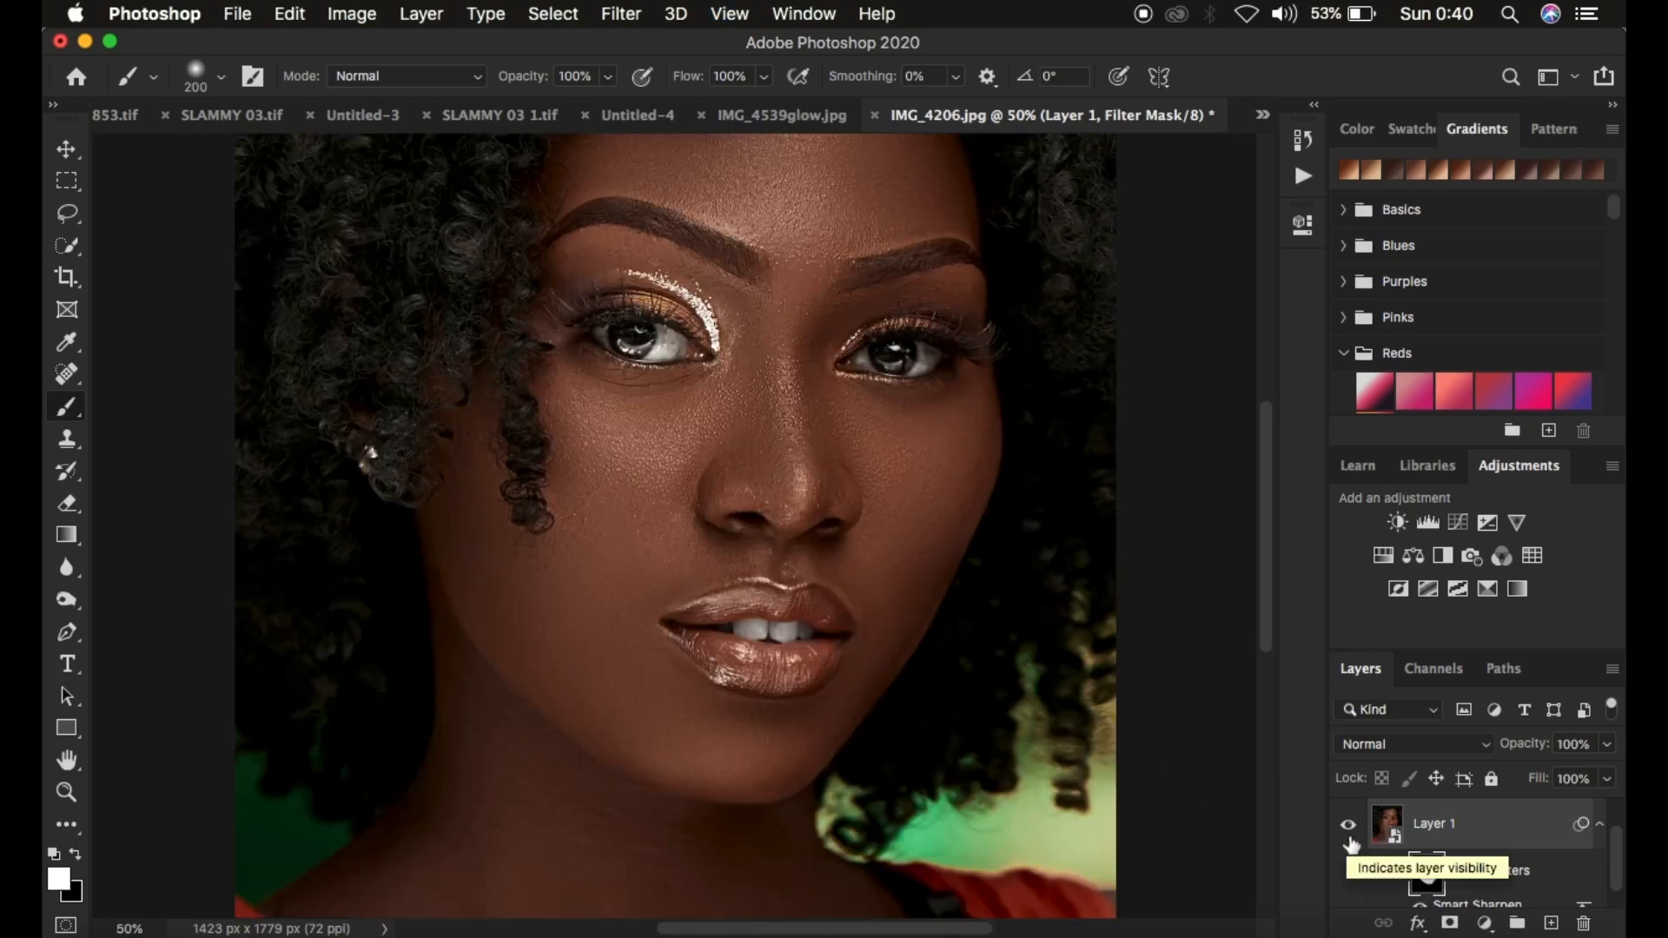
pyautogui.click(1347, 829)
pyautogui.click(1347, 830)
pyautogui.click(1347, 829)
pyautogui.click(1347, 830)
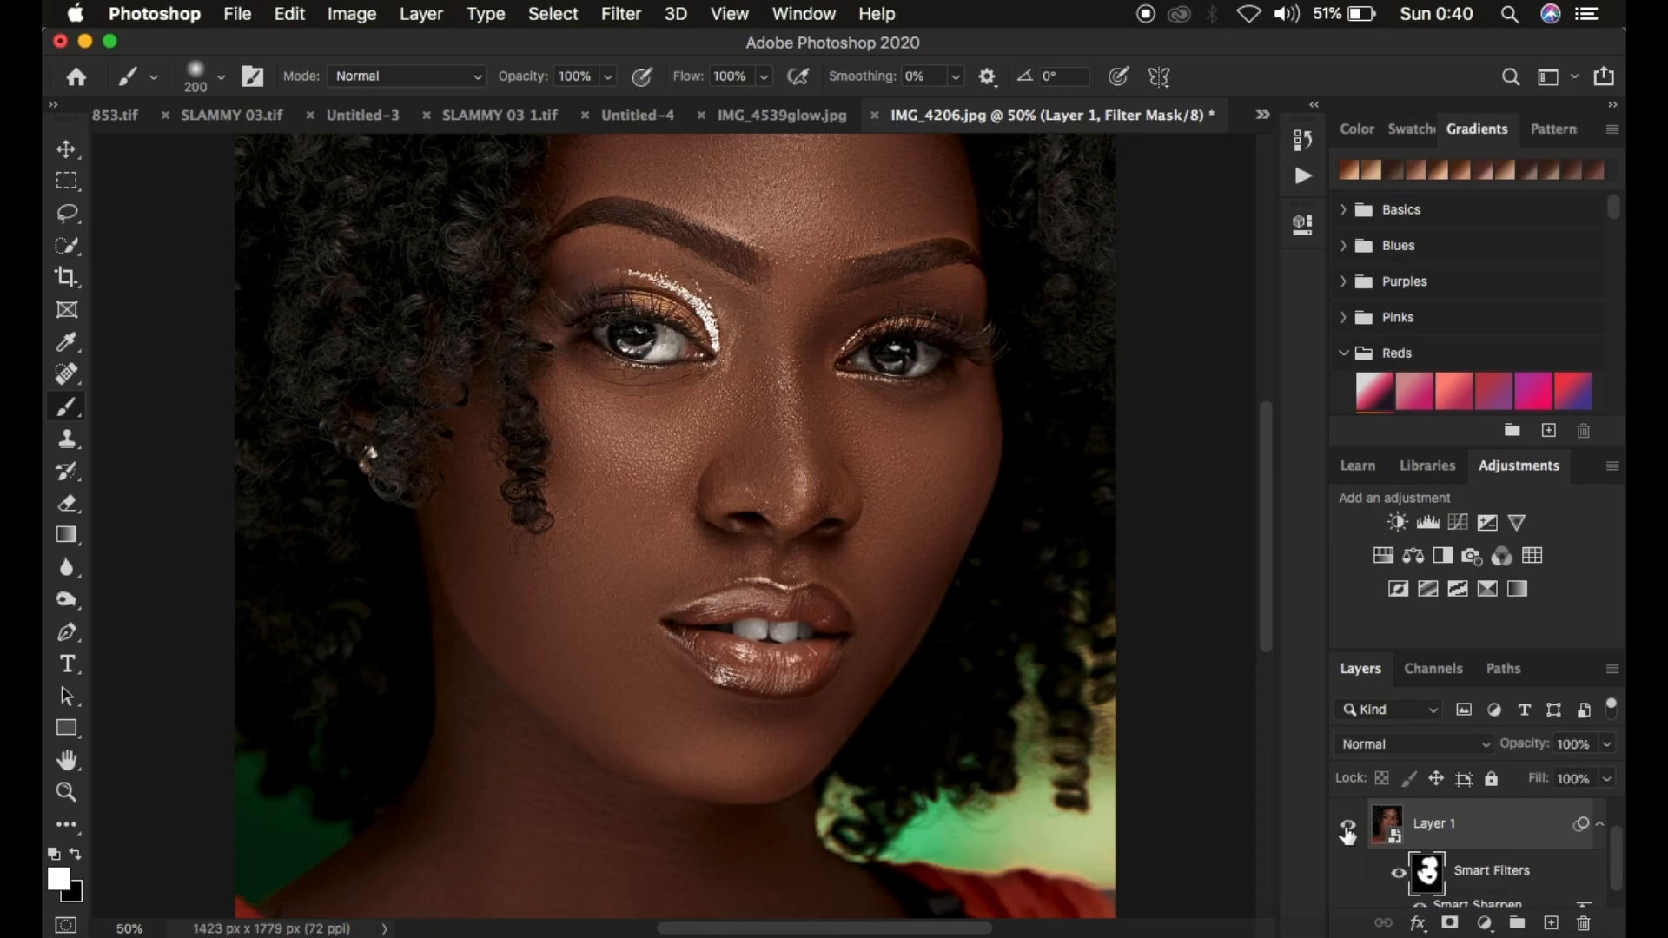